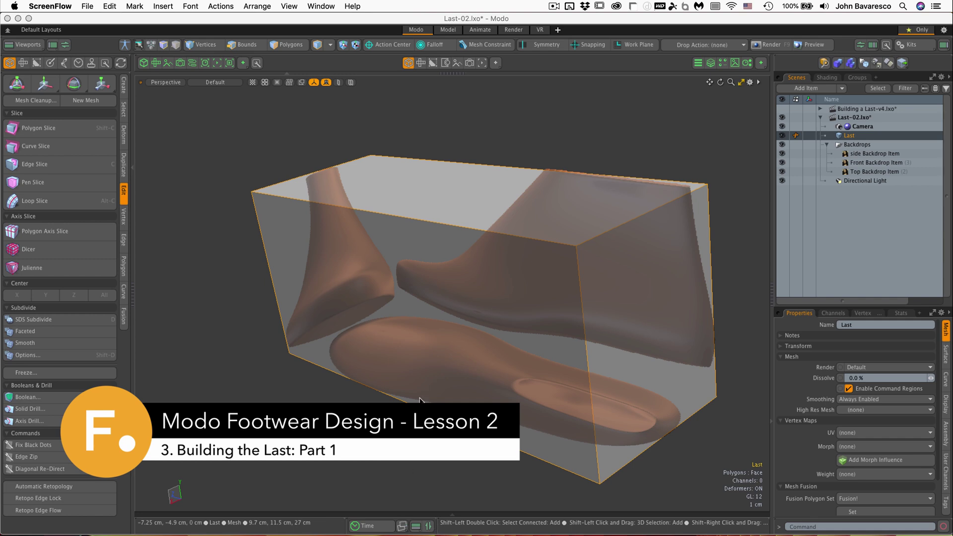
# - Move the side backdrop along X to the box's near side, return it to the far side and clear the selection
pyautogui.keyDown('alt'); pyautogui.moveTo(420, 400); pyautogui.dragTo(466, 318); pyautogui.keyUp('alt')
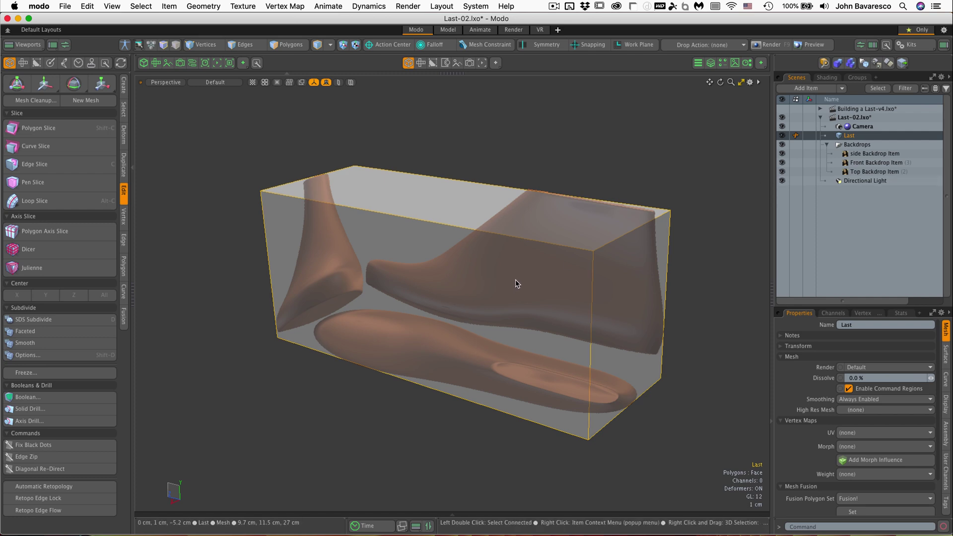
pyautogui.click(863, 154)
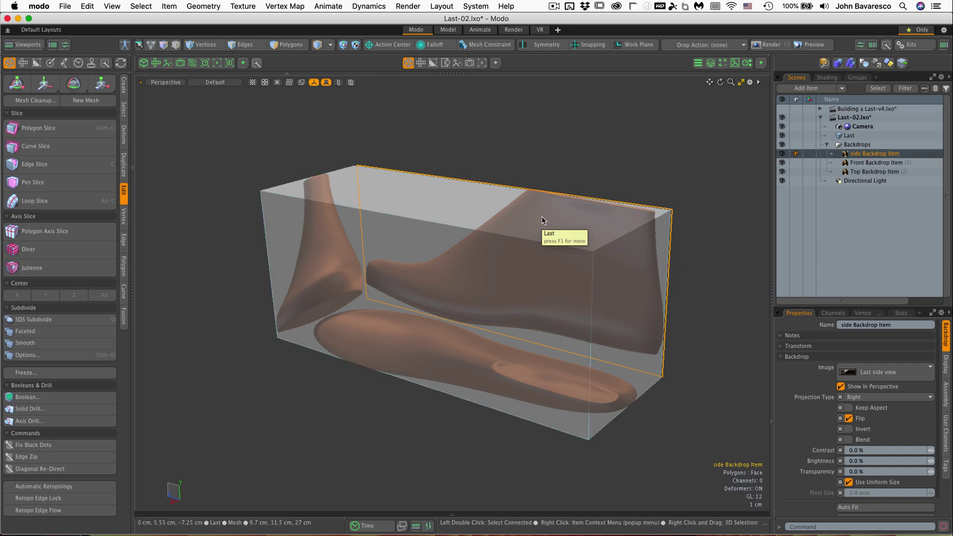
pyautogui.press('w')
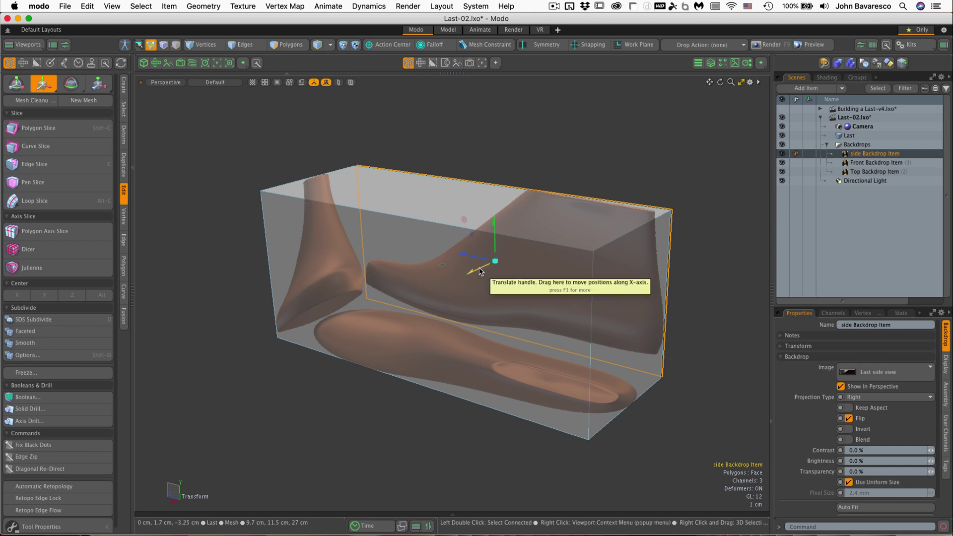
pyautogui.moveTo(480, 271); pyautogui.dragTo(389, 313)
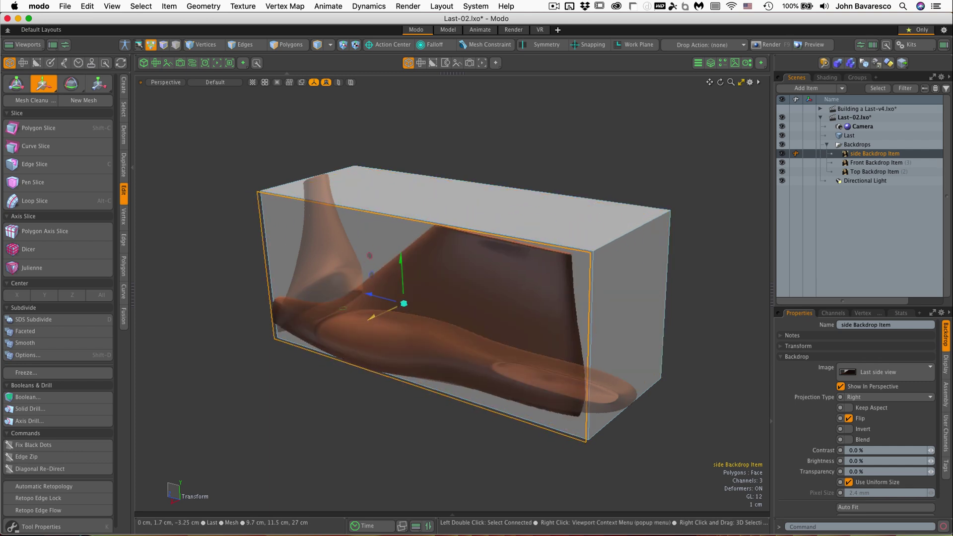
pyautogui.keyDown('alt'); pyautogui.moveTo(391, 356); pyautogui.dragTo(416, 368); pyautogui.keyUp('alt')
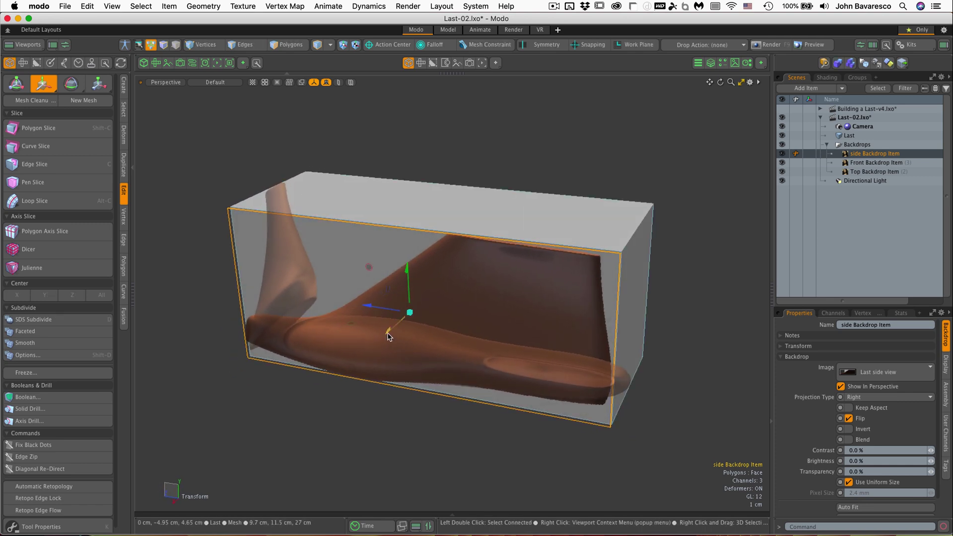
pyautogui.moveTo(409, 312); pyautogui.dragTo(495, 228)
pyautogui.press('space')
pyautogui.click(588, 183)
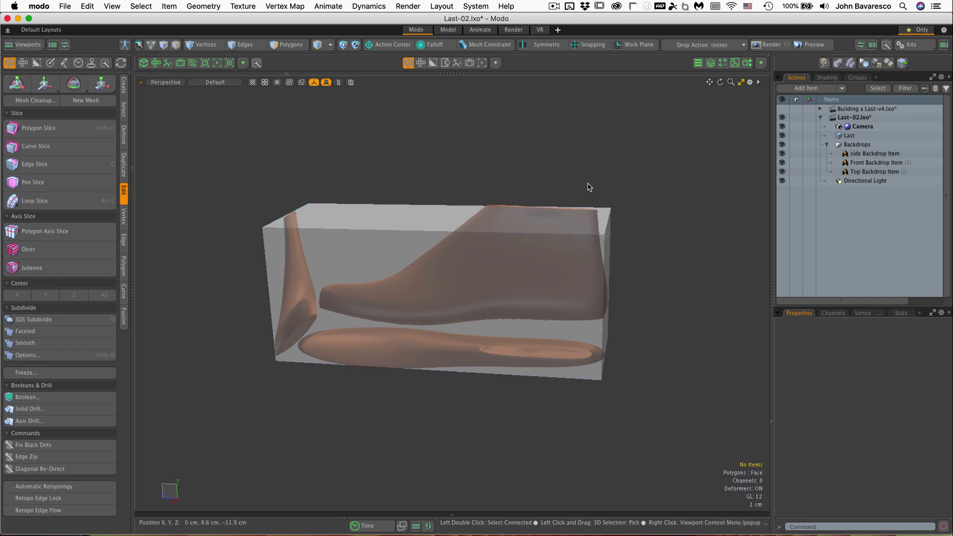
pyautogui.keyDown('alt'); pyautogui.moveTo(526, 296); pyautogui.dragTo(414, 347); pyautogui.keyUp('alt')
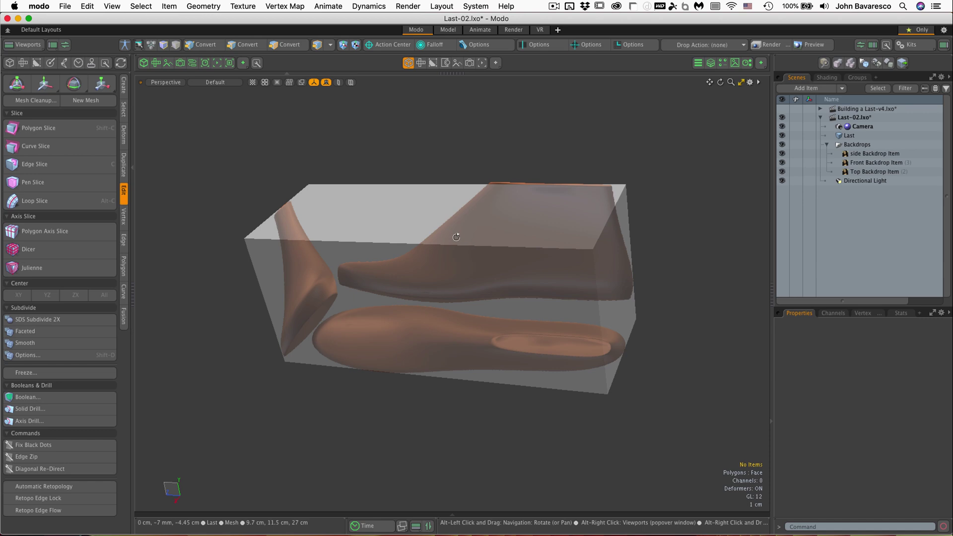
pyautogui.keyDown('alt'); pyautogui.moveTo(456, 238); pyautogui.dragTo(406, 159); pyautogui.keyUp('alt')
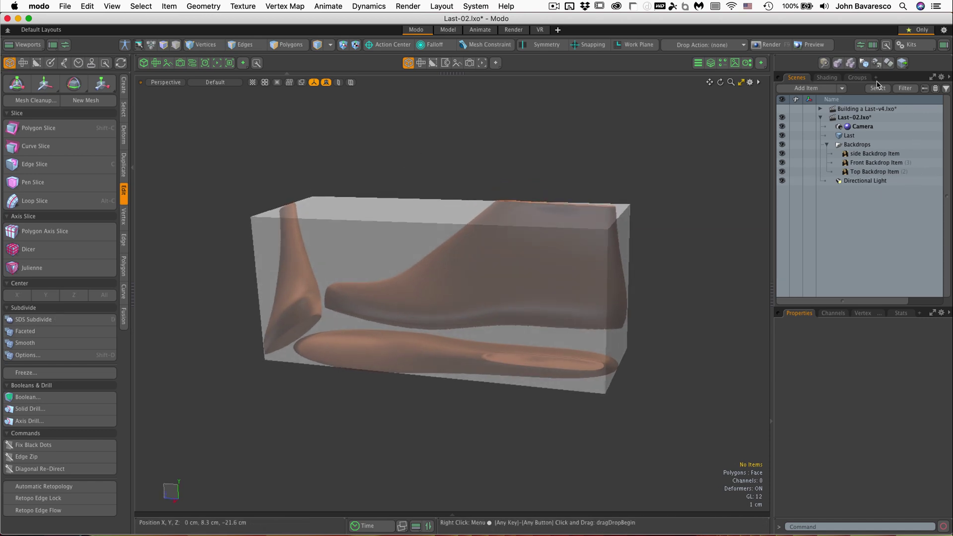
# - Subdivide all polygons of the Last box mesh once using the Faceted subdivision method
pyautogui.click(852, 136)
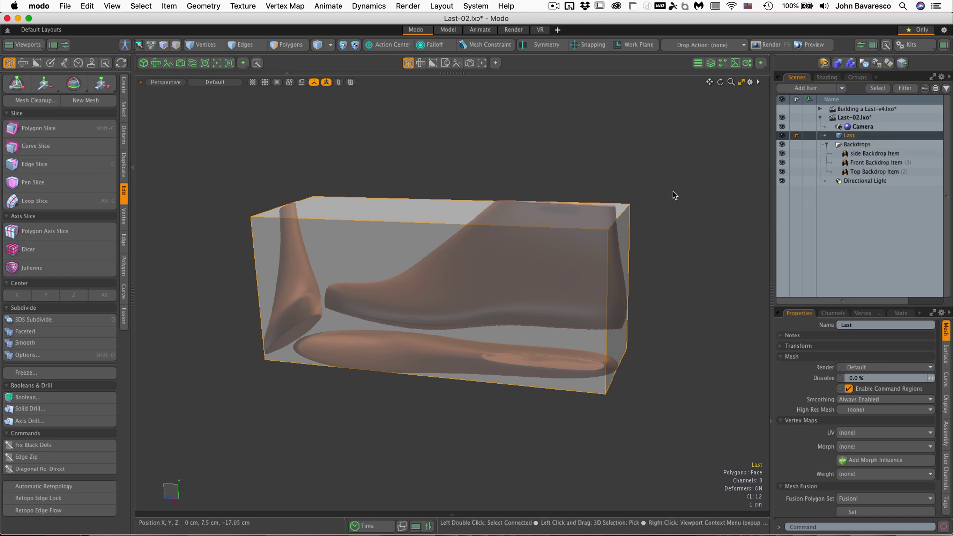
pyautogui.keyDown('alt'); pyautogui.moveTo(477, 338); pyautogui.dragTo(510, 295); pyautogui.keyUp('alt')
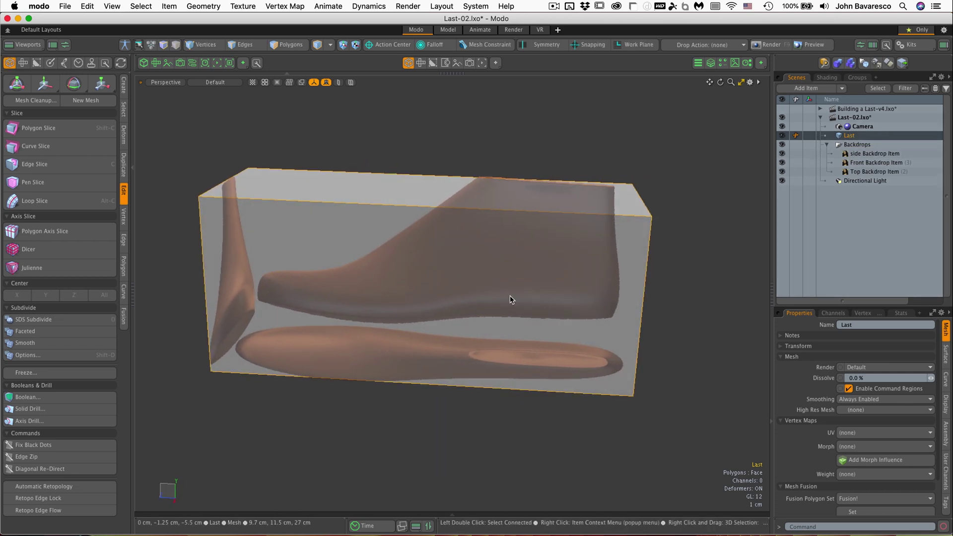
pyautogui.click(666, 209)
pyautogui.click(865, 134)
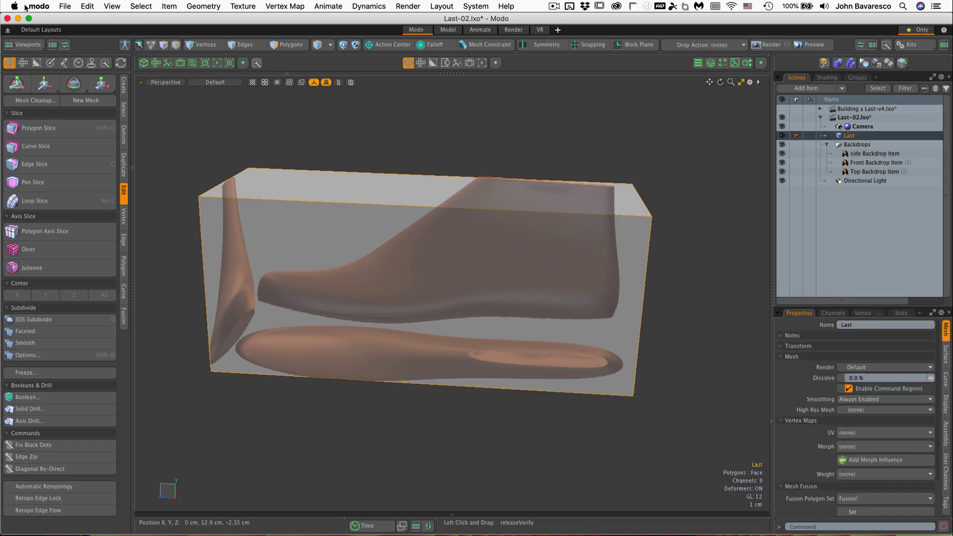
pyautogui.click(283, 46)
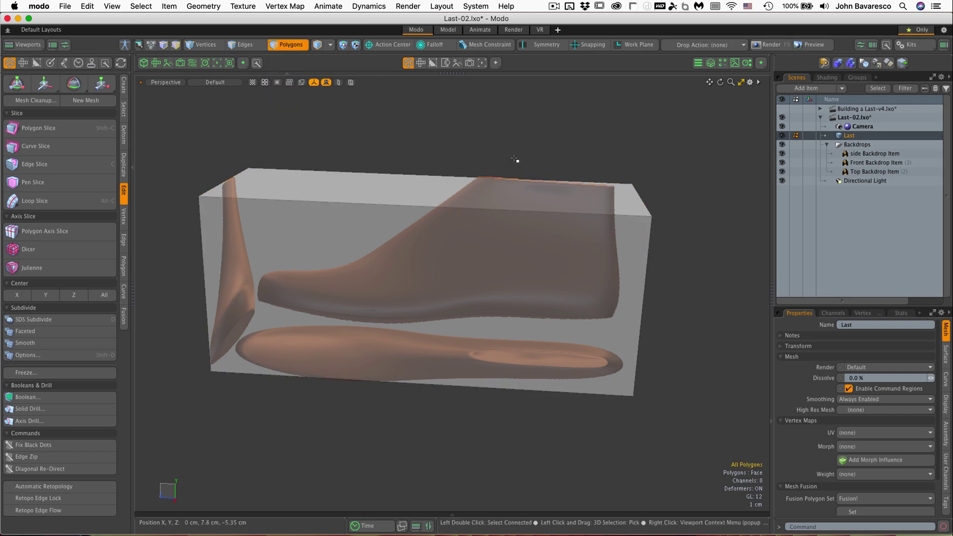
pyautogui.keyDown('alt'); pyautogui.moveTo(515, 159); pyautogui.dragTo(507, 136); pyautogui.keyUp('alt')
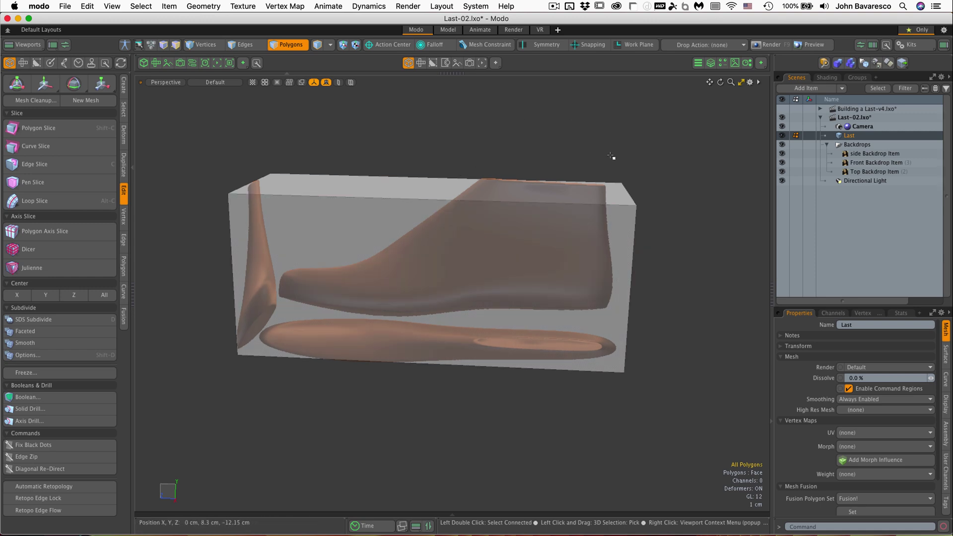
pyautogui.hotkey('shift', 'd')
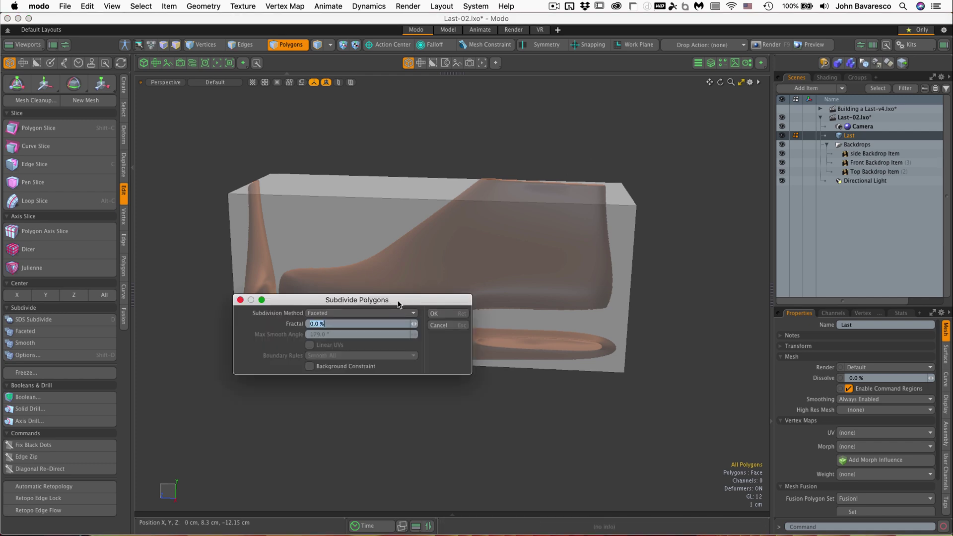
pyautogui.moveTo(399, 305); pyautogui.dragTo(388, 122)
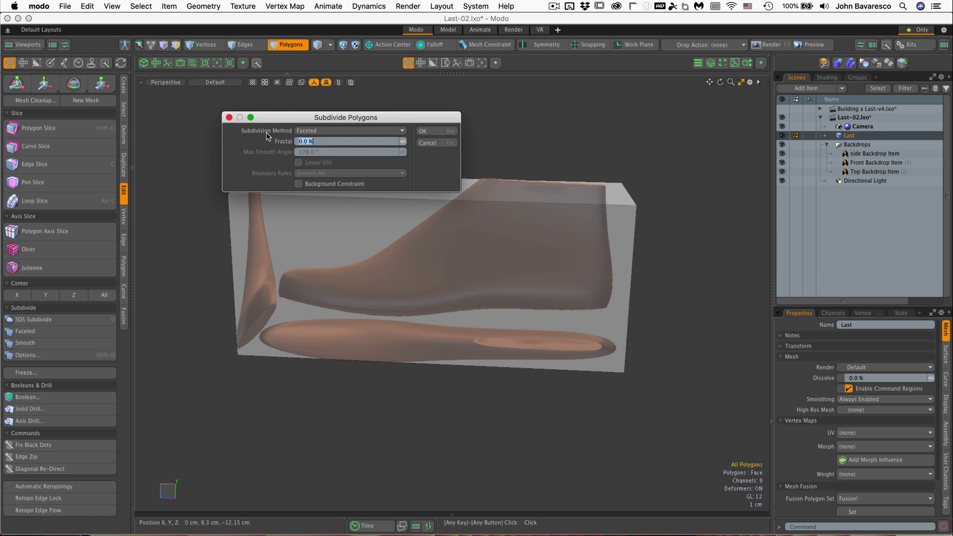
pyautogui.click(323, 132)
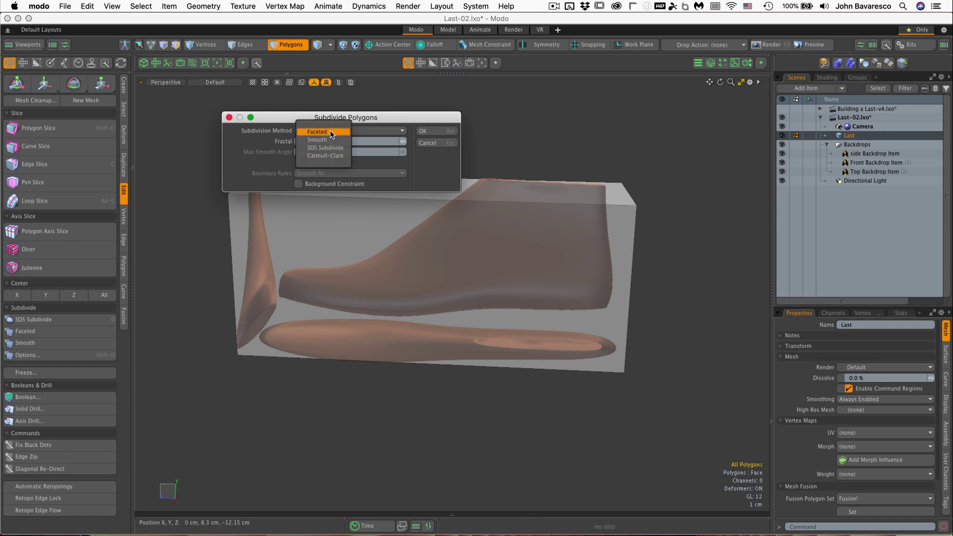
pyautogui.click(331, 128)
pyautogui.click(423, 131)
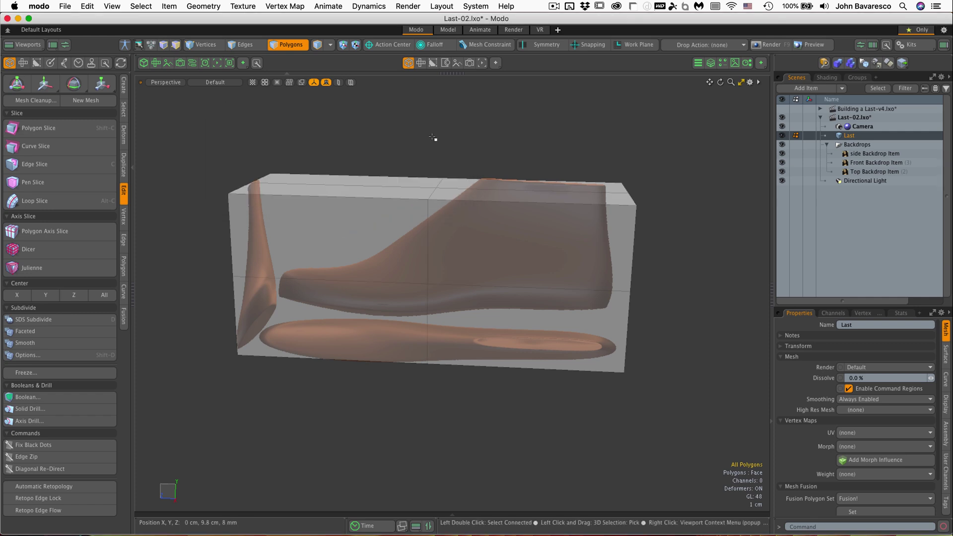
# - Lower the box's four top polygons along Y in the Right view, below the top edge of the shoe last image
pyautogui.keyDown('ctrl'); pyautogui.keyDown('alt'); pyautogui.moveTo(433, 258); pyautogui.dragTo(383, 235); pyautogui.keyUp('alt'); pyautogui.keyUp('ctrl')
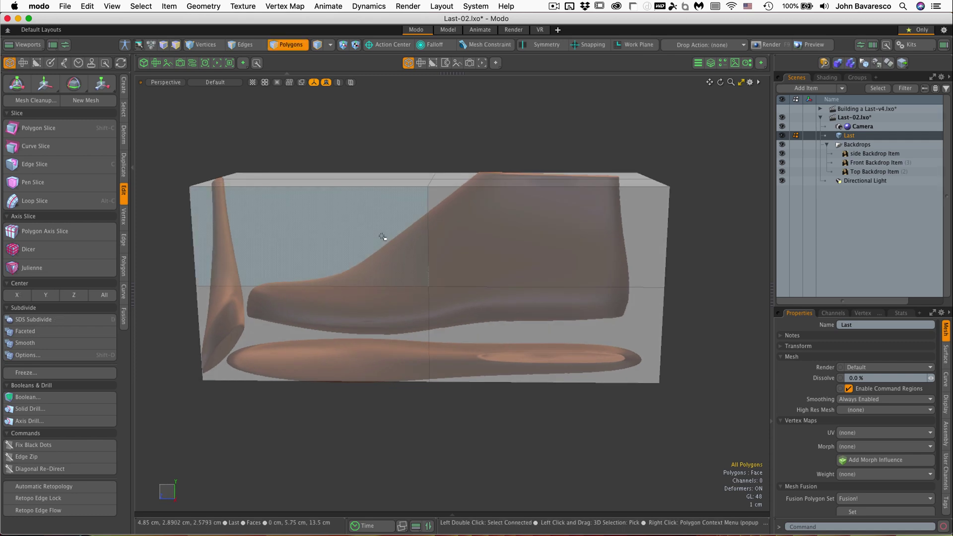
pyautogui.keyDown('alt'); pyautogui.moveTo(434, 238); pyautogui.dragTo(366, 179); pyautogui.keyUp('alt')
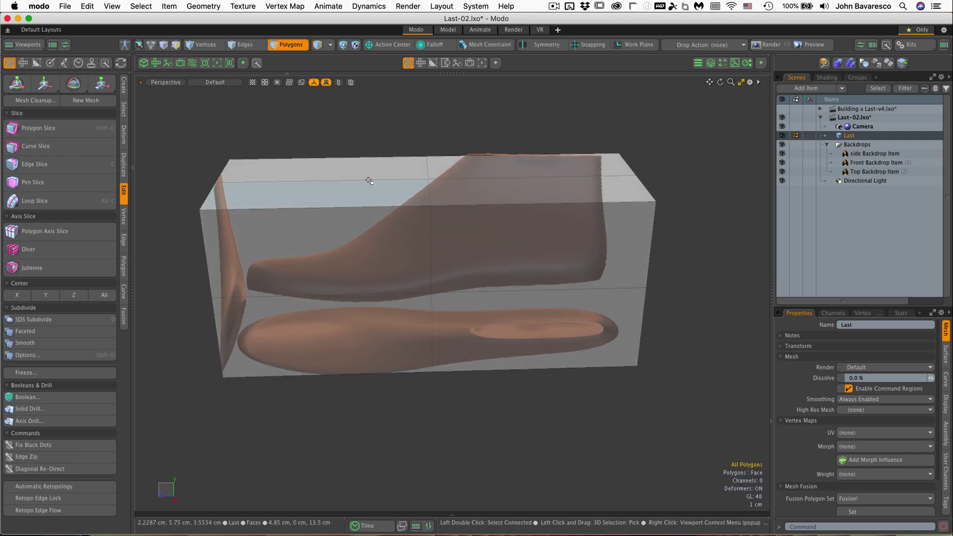
pyautogui.click(346, 171)
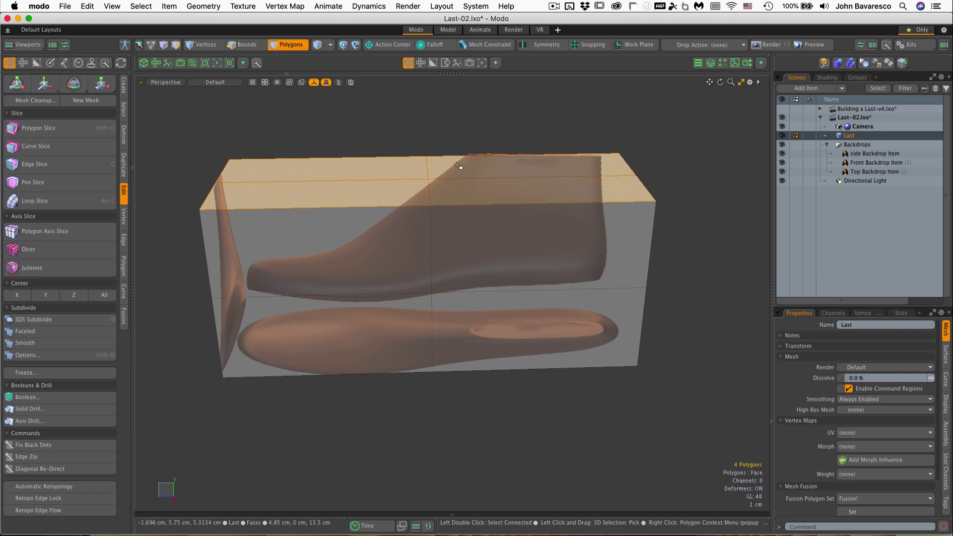
pyautogui.keyDown('alt'); pyautogui.moveTo(464, 208); pyautogui.dragTo(360, 240); pyautogui.keyUp('alt')
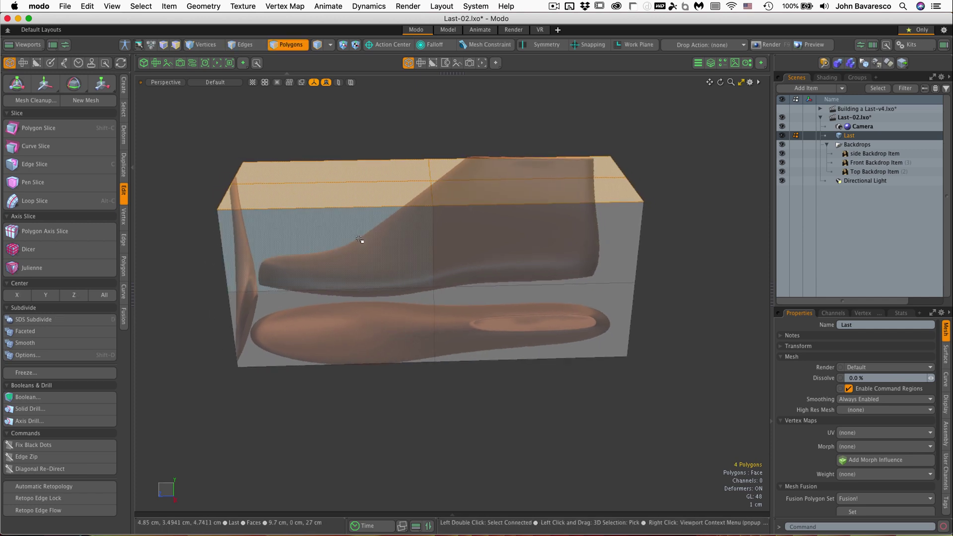
pyautogui.hotkey('ctrl', 'space')
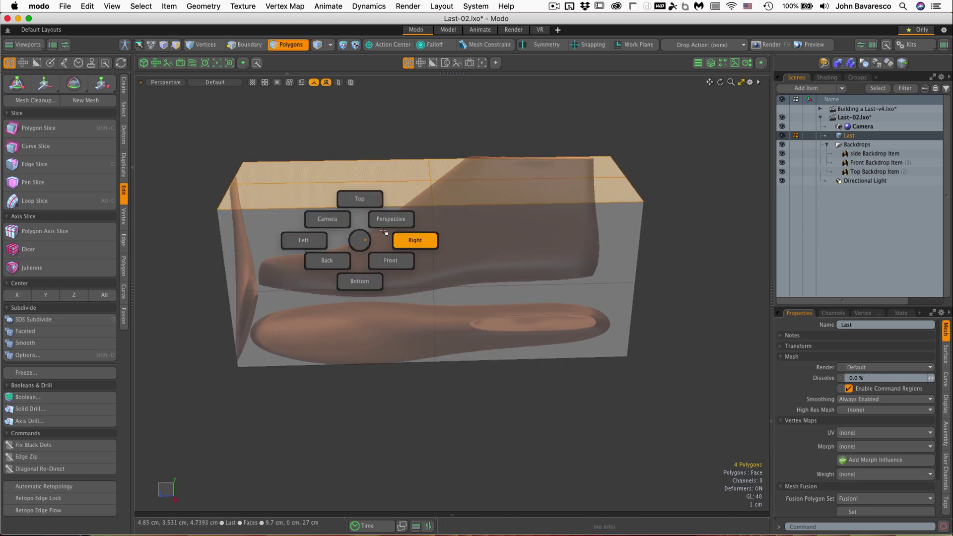
pyautogui.click(410, 242)
pyautogui.press('y')
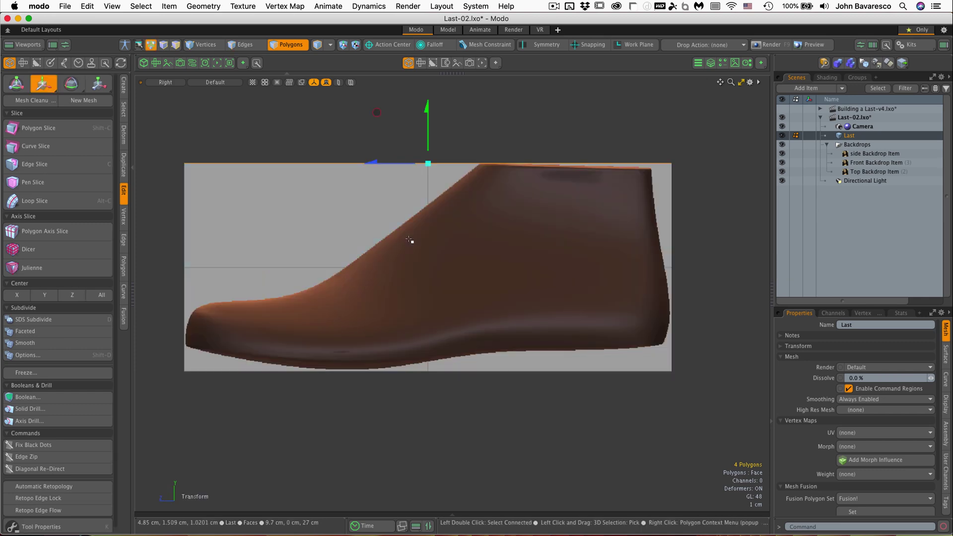
pyautogui.moveTo(428, 107); pyautogui.dragTo(428, 162)
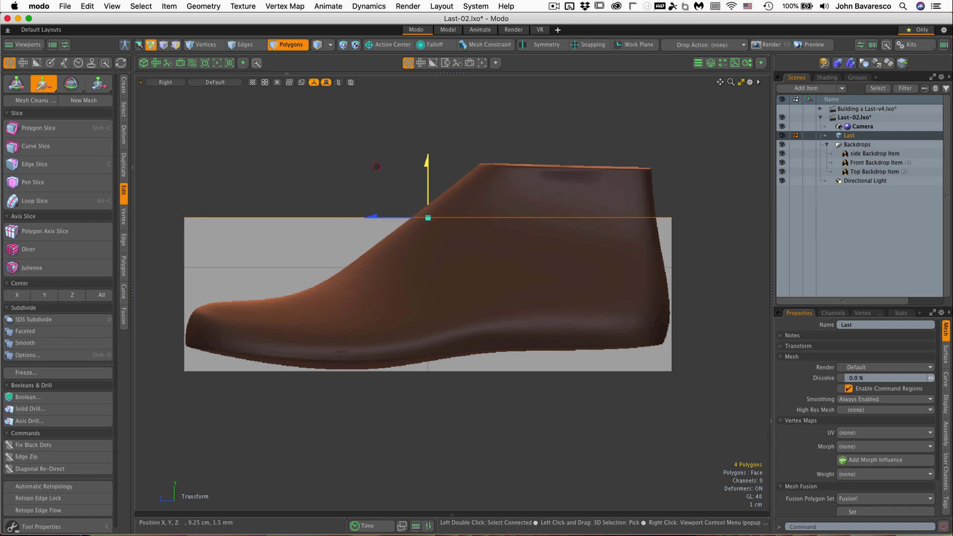
pyautogui.press('q')
# - Activate vertex selection, enlarge the properties area and show the side backdrop item's settings
pyautogui.press('1')
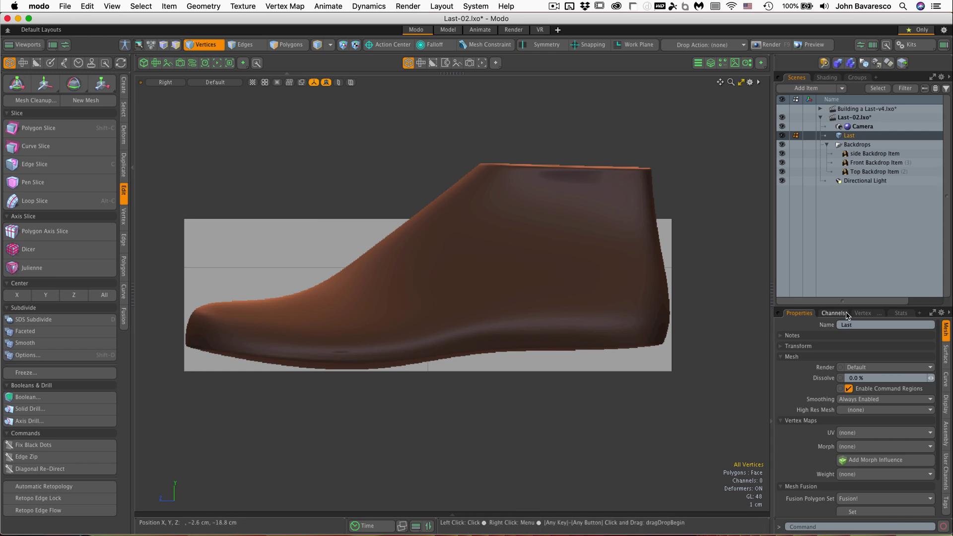
pyautogui.moveTo(849, 308); pyautogui.dragTo(850, 267)
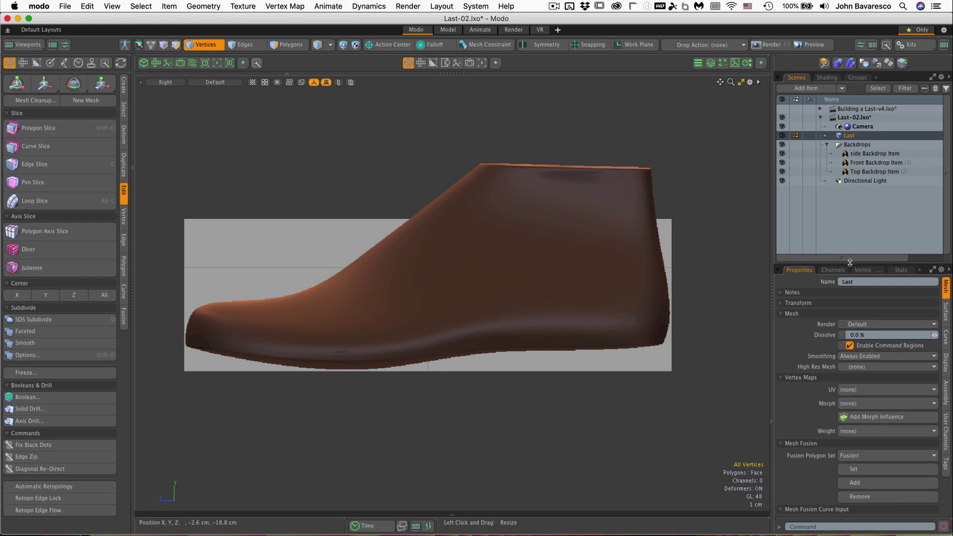
pyautogui.click(872, 154)
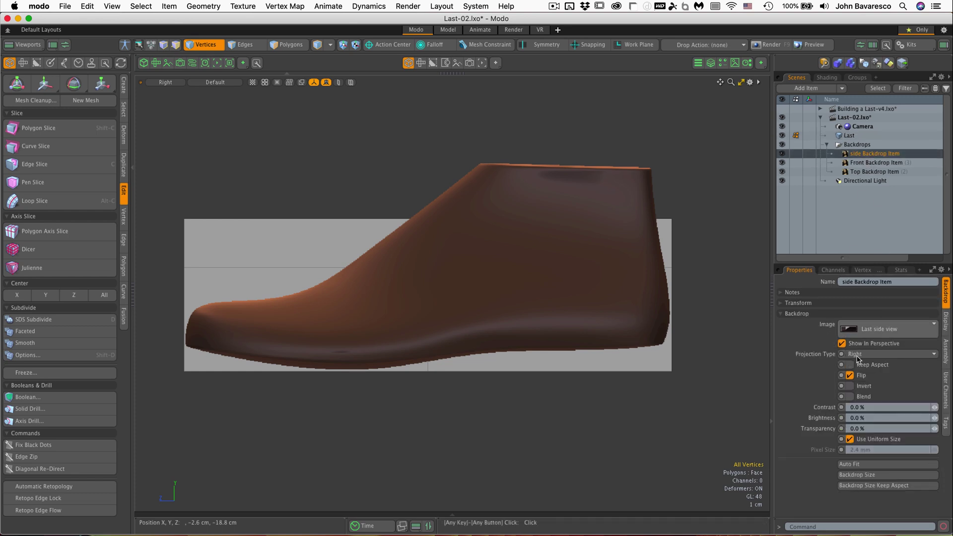
# - Compare the Left view with the Right view to check where the side backdrop image is displayed
pyautogui.click(178, 84)
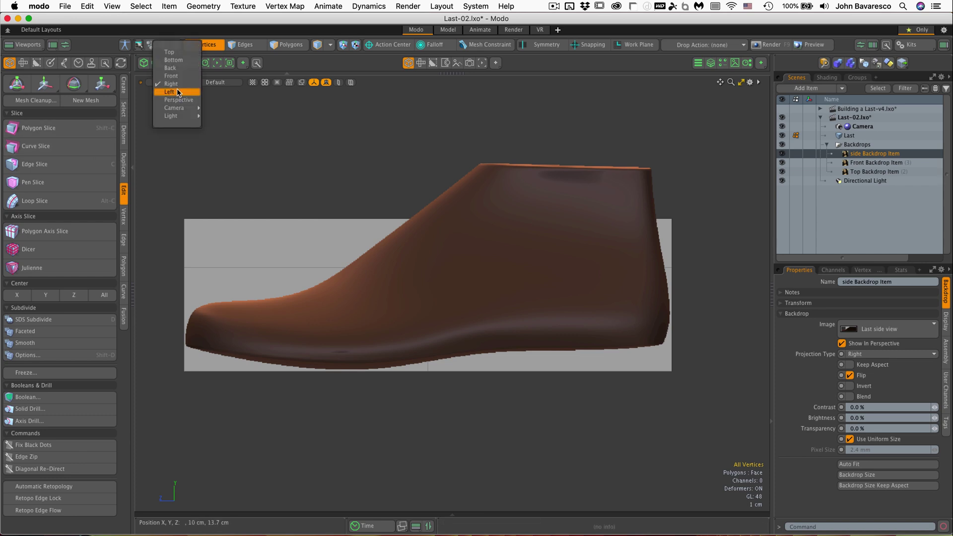
pyautogui.click(177, 91)
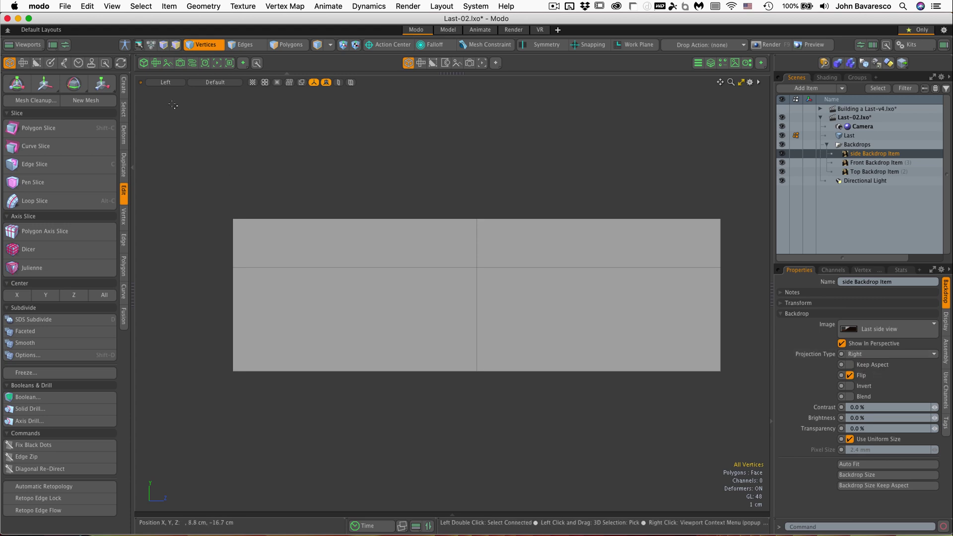
pyautogui.click(166, 82)
pyautogui.click(171, 75)
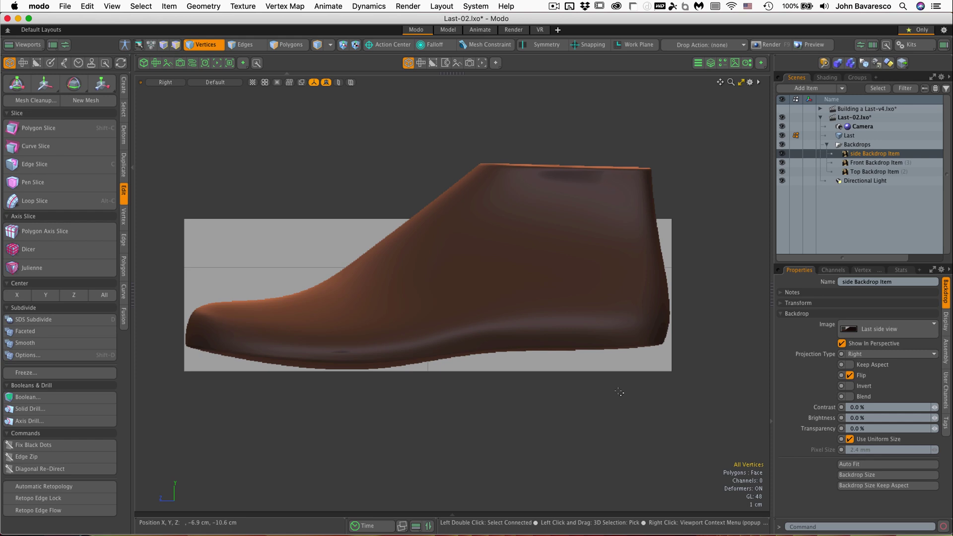
# - Set the transparency of the side, front and top backdrop items to 50%
pyautogui.keyDown('shift'); pyautogui.click(870, 171); pyautogui.keyUp('shift')
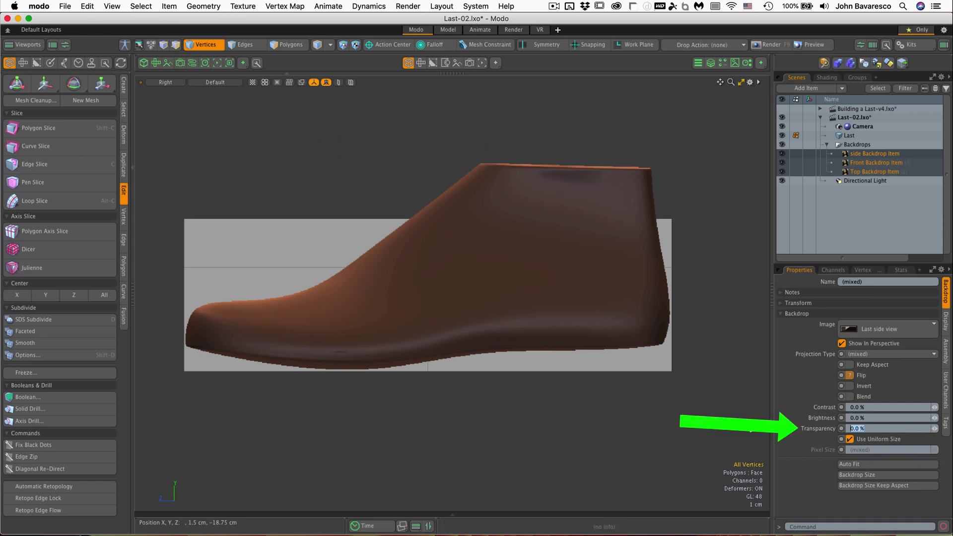
pyautogui.write('50')
pyautogui.press('Return')
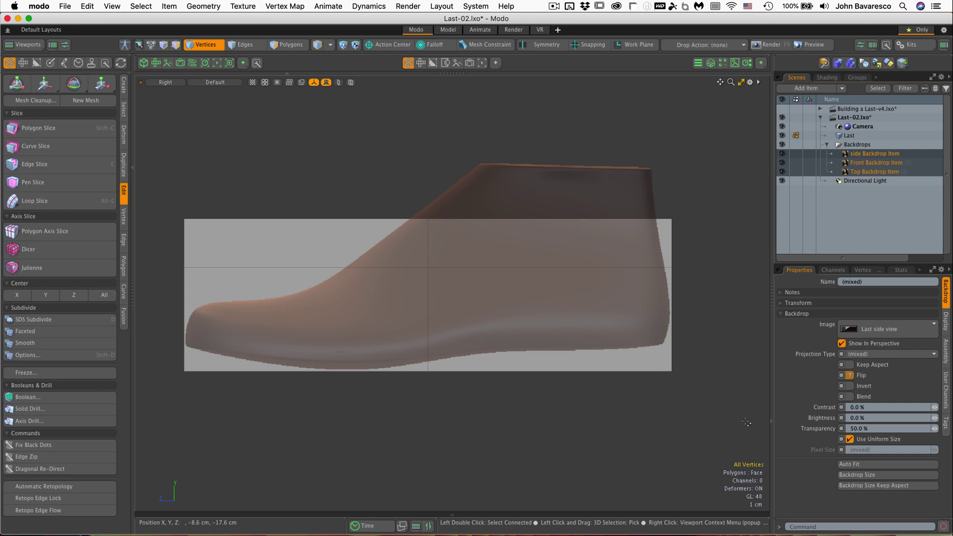
# - Check the mesh in edge and polygon selection modes and return to vertex selection
pyautogui.moveTo(511, 288)
pyautogui.keyDown('ctrl'); pyautogui.keyDown('alt'); pyautogui.mouseDown()
pyautogui.moveTo(534, 283)
pyautogui.moveTo(502, 302)
pyautogui.mouseUp(); pyautogui.keyUp('alt'); pyautogui.keyUp('ctrl')
pyautogui.press('2')
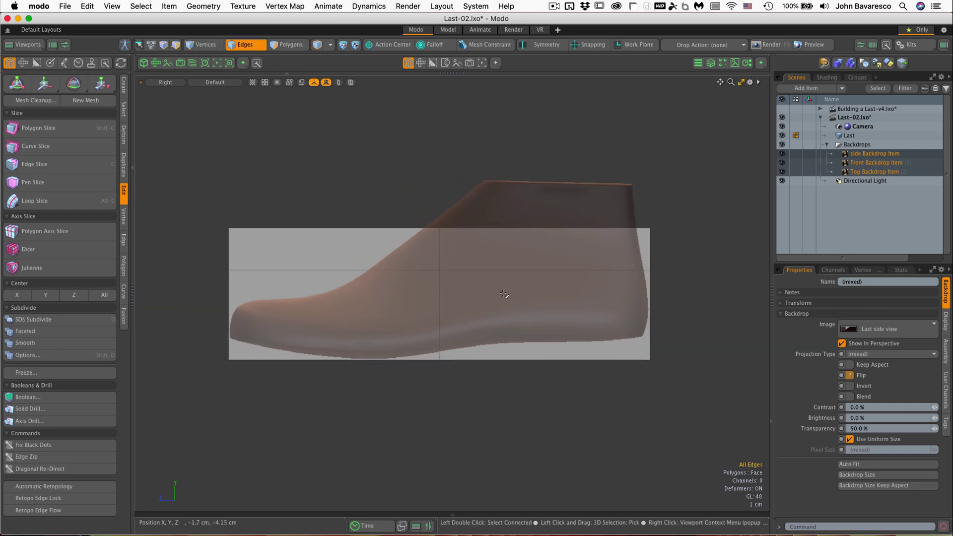
pyautogui.press('3')
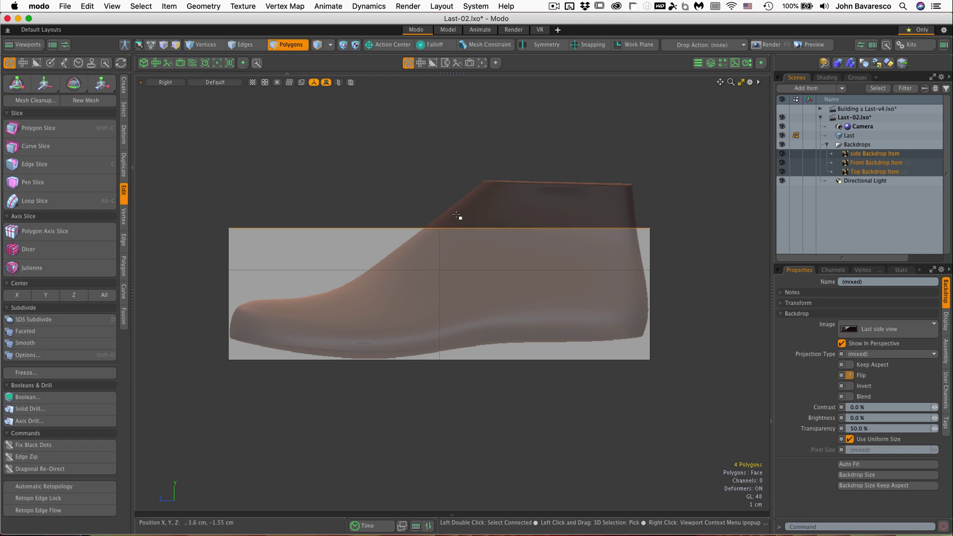
pyautogui.scroll(-2, 440, 244)
pyautogui.press('1')
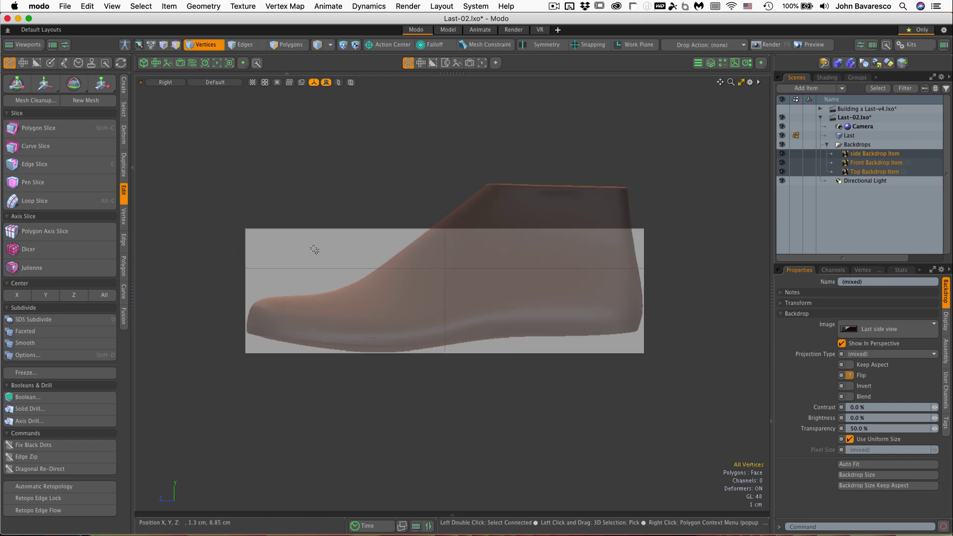
# - Select the four polygons on the toe end of the box and move them along Z slightly inward from the toe tip
pyautogui.hotkey('ctrl', 'space')
pyautogui.click(351, 233)
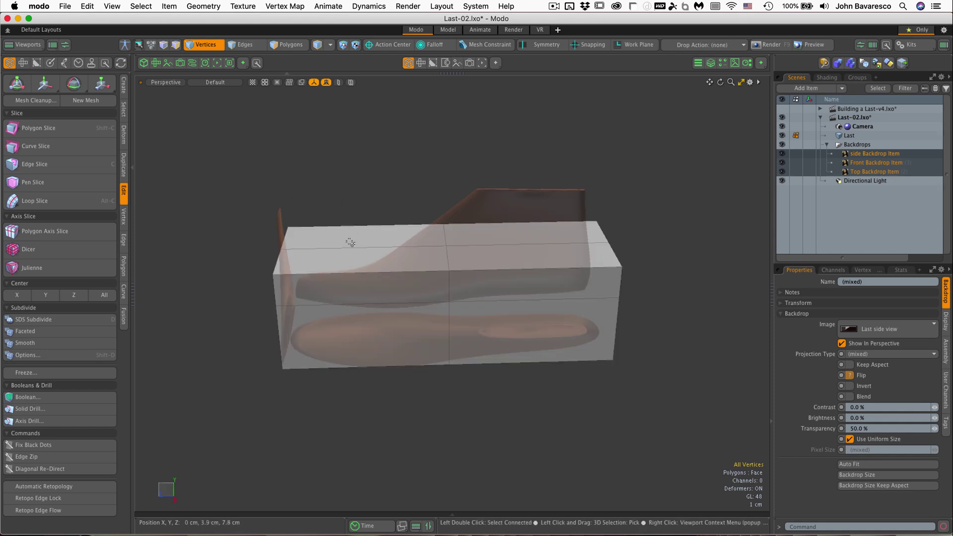
pyautogui.keyDown('alt'); pyautogui.moveTo(350, 233); pyautogui.dragTo(319, 273); pyautogui.keyUp('alt')
pyautogui.press('2')
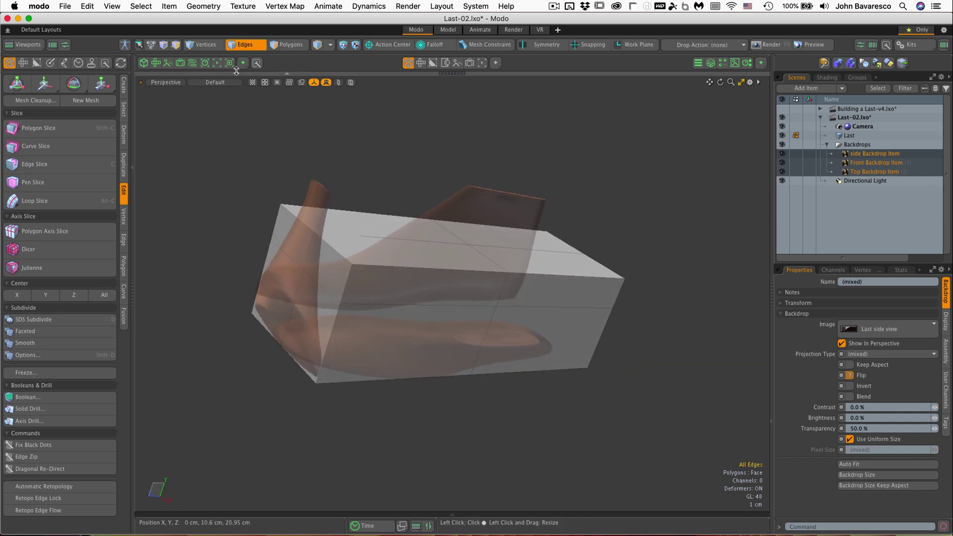
pyautogui.press('3')
pyautogui.click(294, 236)
pyautogui.moveTo(294, 237); pyautogui.dragTo(309, 302)
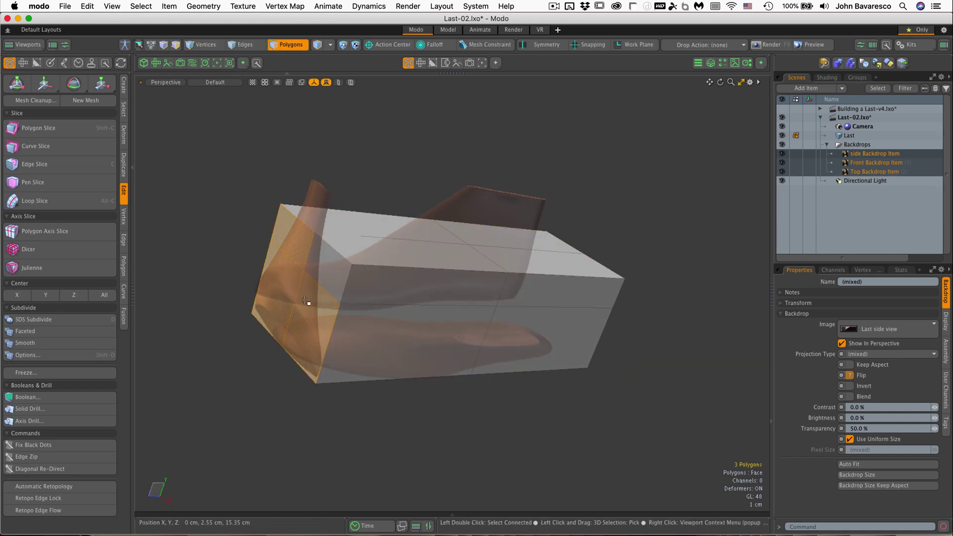
pyautogui.moveTo(372, 278)
pyautogui.keyDown('alt'); pyautogui.mouseDown()
pyautogui.moveTo(394, 298)
pyautogui.moveTo(375, 281)
pyautogui.mouseUp(); pyautogui.keyUp('alt')
pyautogui.press('w')
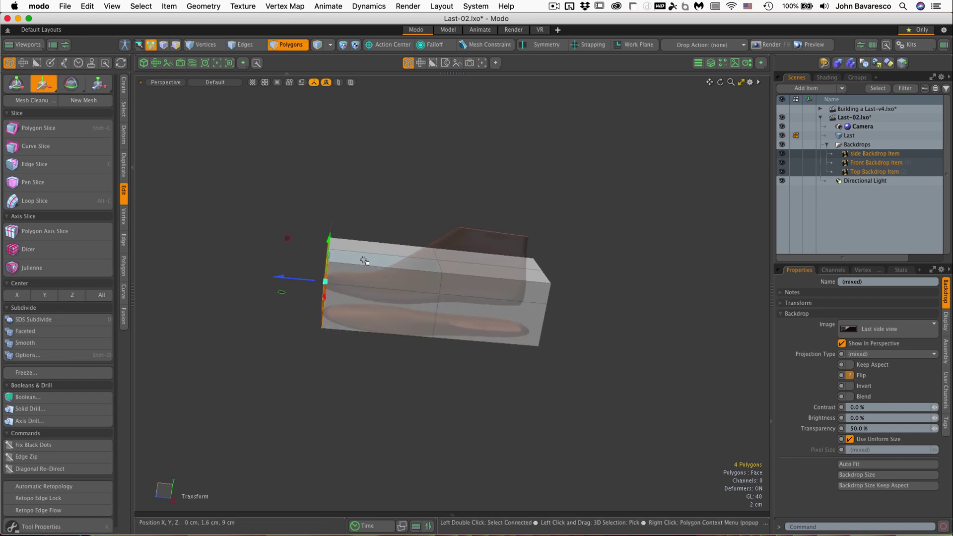
pyautogui.moveTo(292, 282); pyautogui.dragTo(302, 282)
pyautogui.keyDown('alt'); pyautogui.moveTo(371, 308); pyautogui.dragTo(287, 258); pyautogui.keyUp('alt')
pyautogui.moveTo(255, 225); pyautogui.dragTo(257, 225)
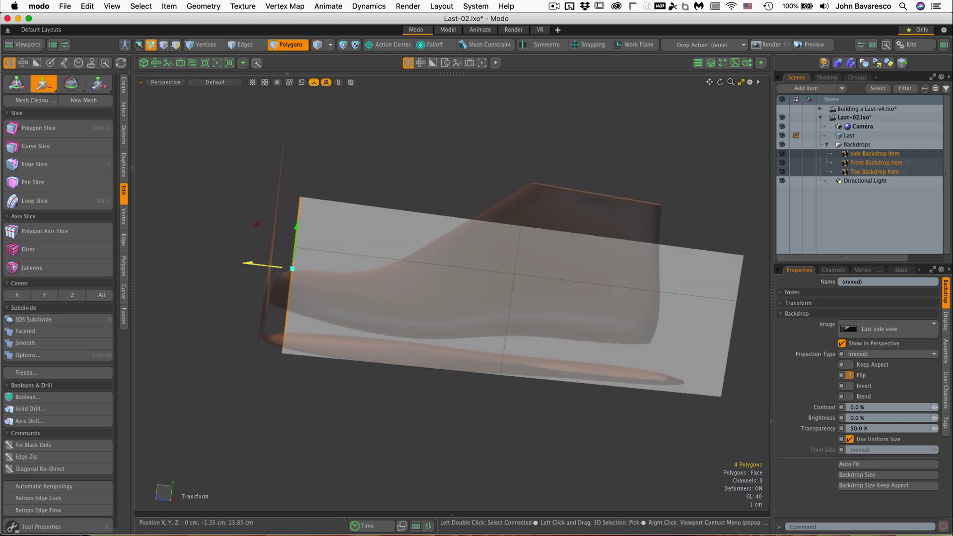
pyautogui.keyDown('alt'); pyautogui.moveTo(267, 269); pyautogui.dragTo(428, 214); pyautogui.keyUp('alt')
pyautogui.press('3')
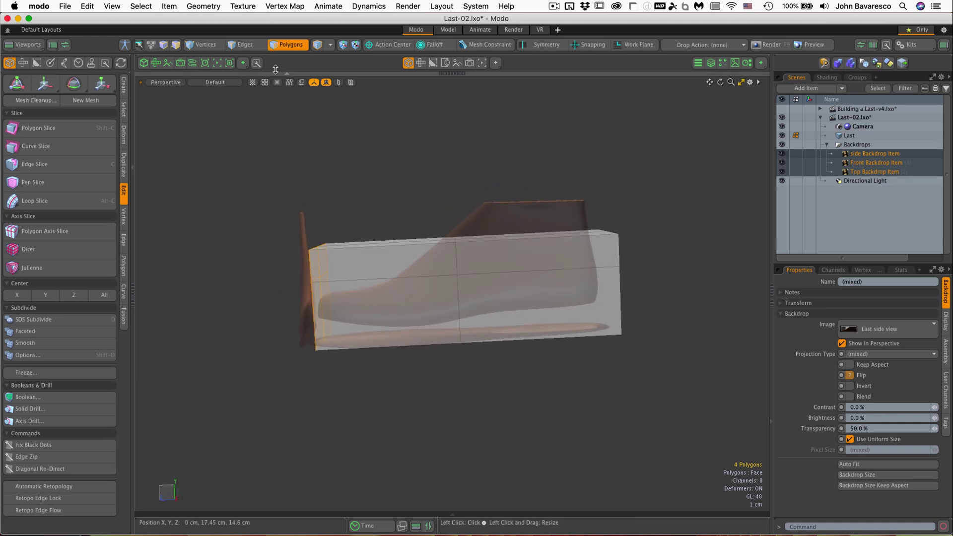
# - Select the vertical middle edge loop and, in the Right view, move it toward the toe to where the instep profile meets the box top
pyautogui.click(244, 45)
pyautogui.doubleClick(455, 248)
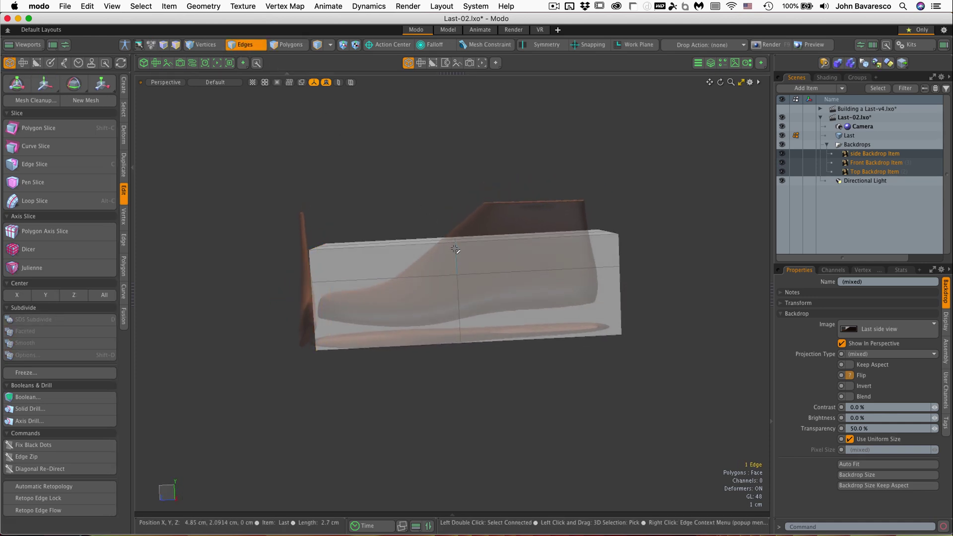
pyautogui.hotkey('ctrl', 'space')
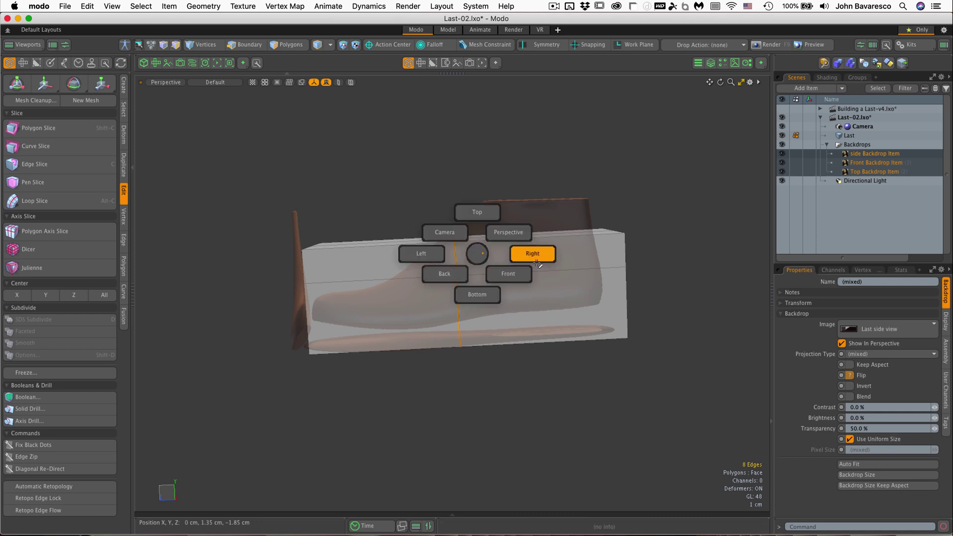
pyautogui.click(536, 263)
pyautogui.press('w')
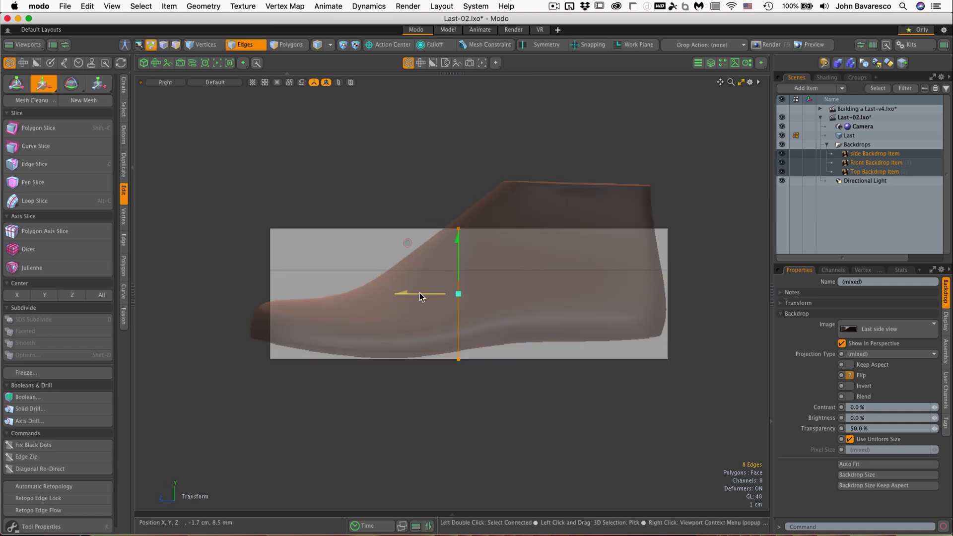
pyautogui.moveTo(408, 240); pyautogui.dragTo(386, 243)
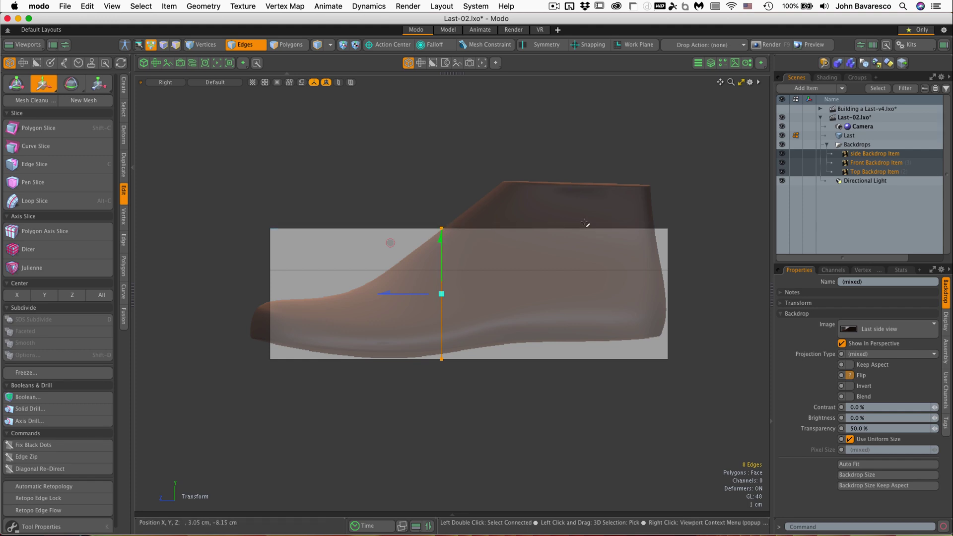
pyautogui.press('q')
# - Select the horizontal edge loop around the box and lower it to the height of the heel's rearmost bulge
pyautogui.press('3')
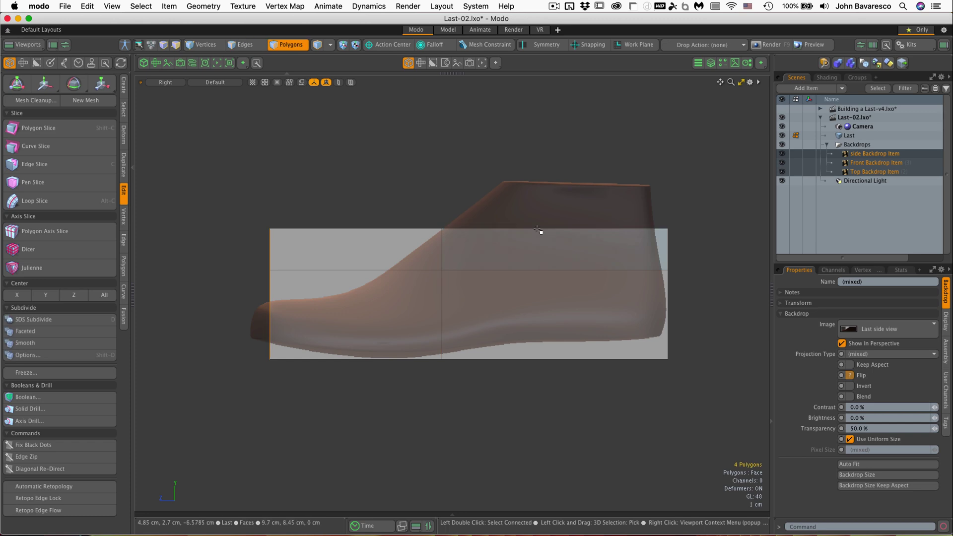
pyautogui.click(251, 44)
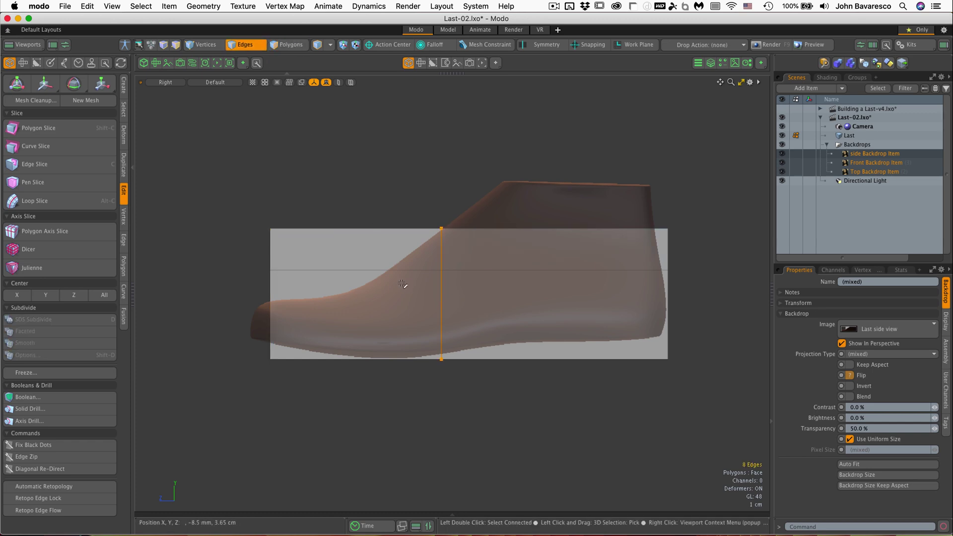
pyautogui.doubleClick(403, 268)
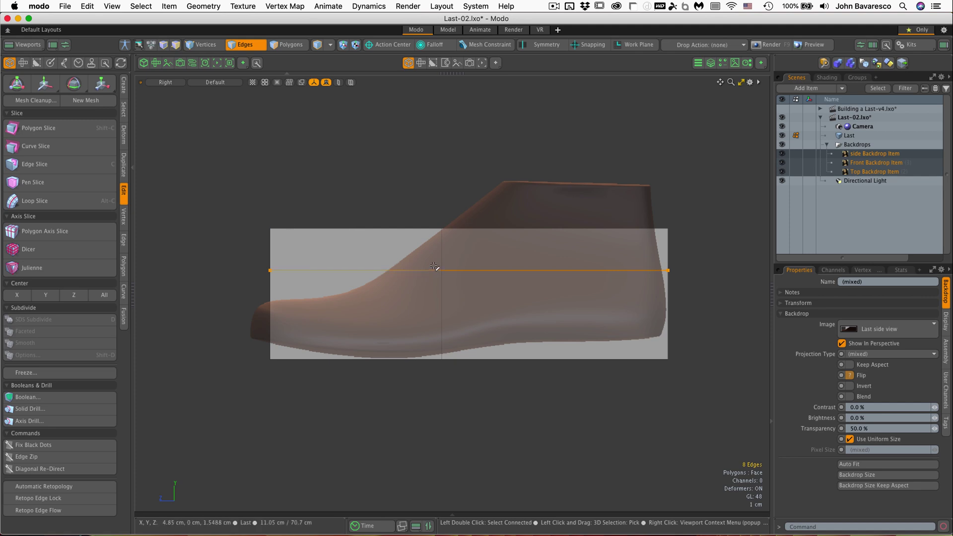
pyautogui.press('w')
pyautogui.moveTo(468, 215); pyautogui.dragTo(468, 258)
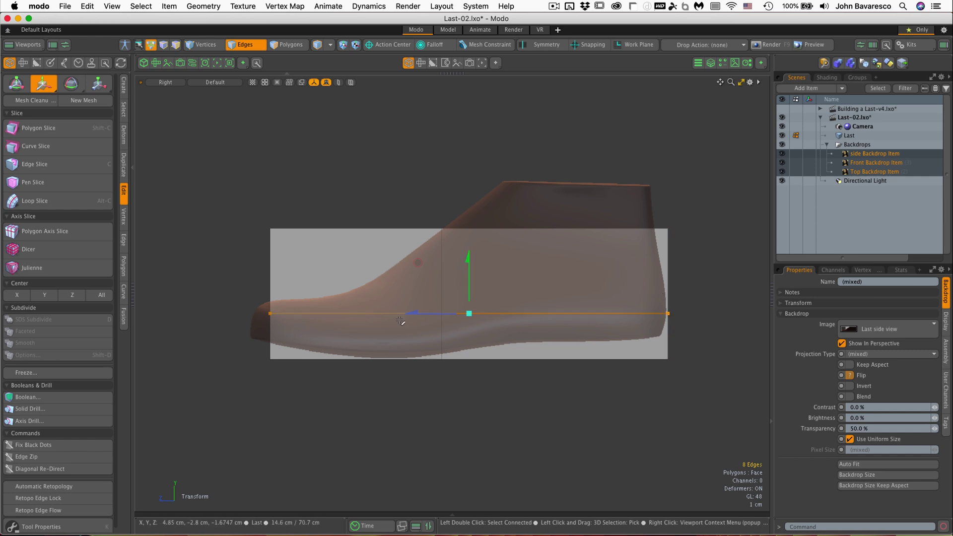
pyautogui.press('space')
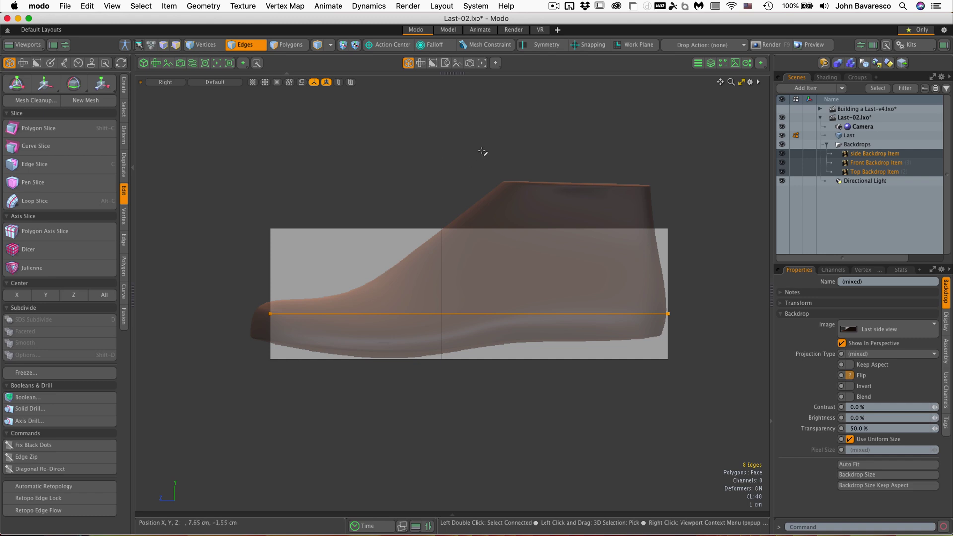
# - Clear the backdrop selection, select the top edges at the heel end and move them inward onto the heel profile in the Right view
pyautogui.press('space')
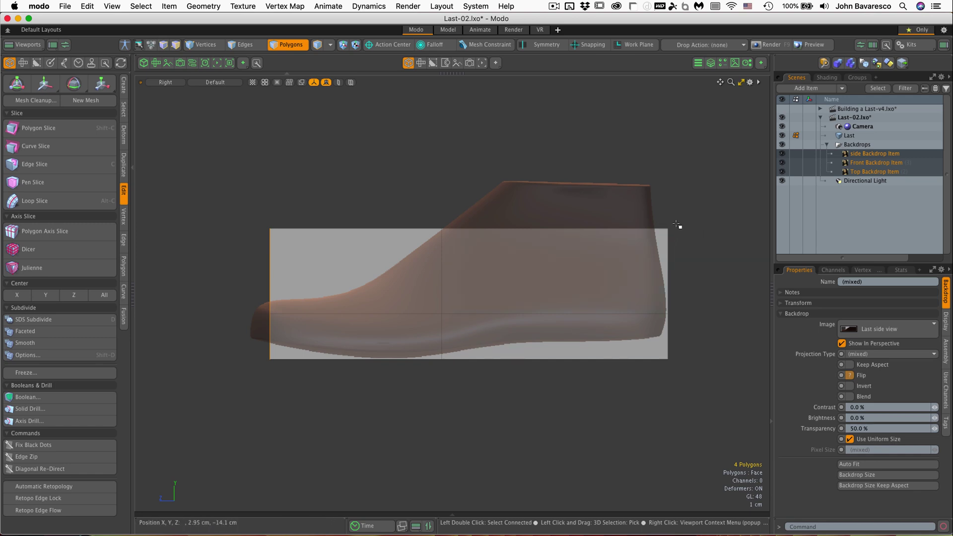
pyautogui.keyDown('alt'); pyautogui.moveTo(681, 226); pyautogui.dragTo(715, 207); pyautogui.keyUp('alt')
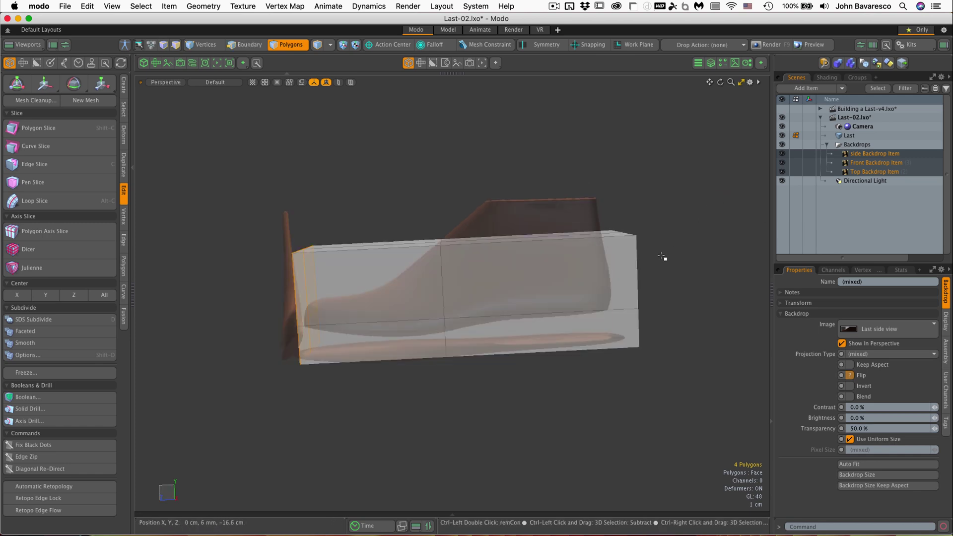
pyautogui.keyDown('alt'); pyautogui.moveTo(672, 252); pyautogui.dragTo(586, 219); pyautogui.keyUp('alt')
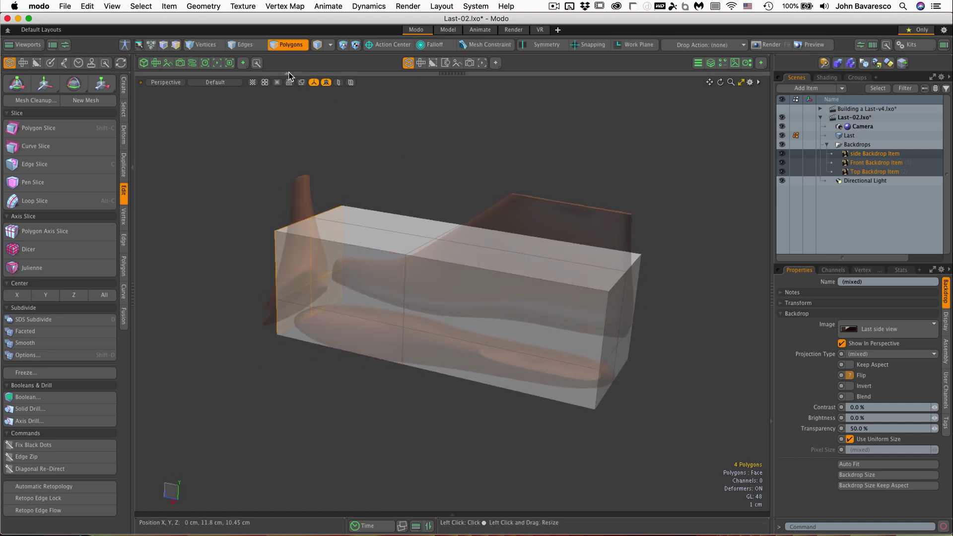
pyautogui.click(252, 46)
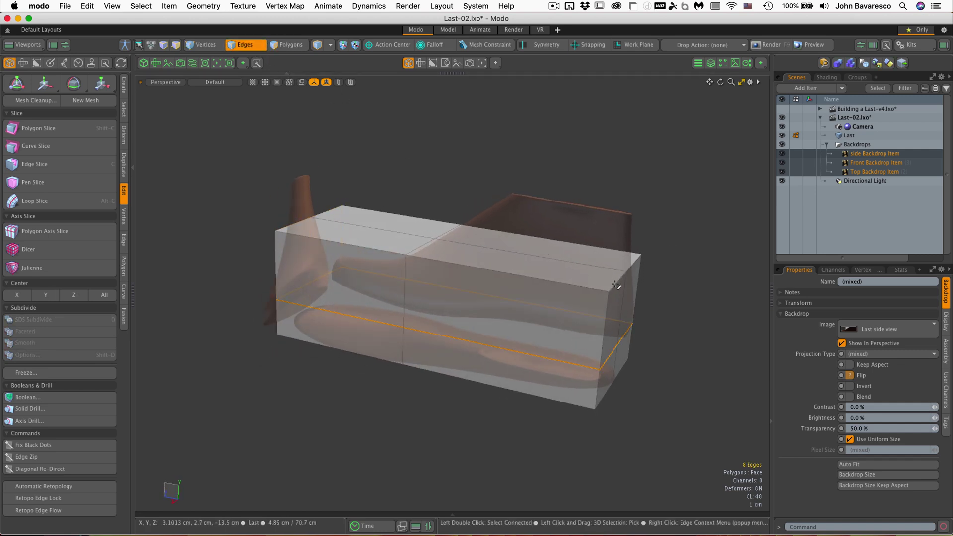
pyautogui.click(639, 268)
pyautogui.keyDown('alt'); pyautogui.moveTo(636, 296); pyautogui.dragTo(643, 257); pyautogui.keyUp('alt')
pyautogui.keyDown('alt'); pyautogui.moveTo(642, 257); pyautogui.dragTo(690, 257, button='right'); pyautogui.keyUp('alt')
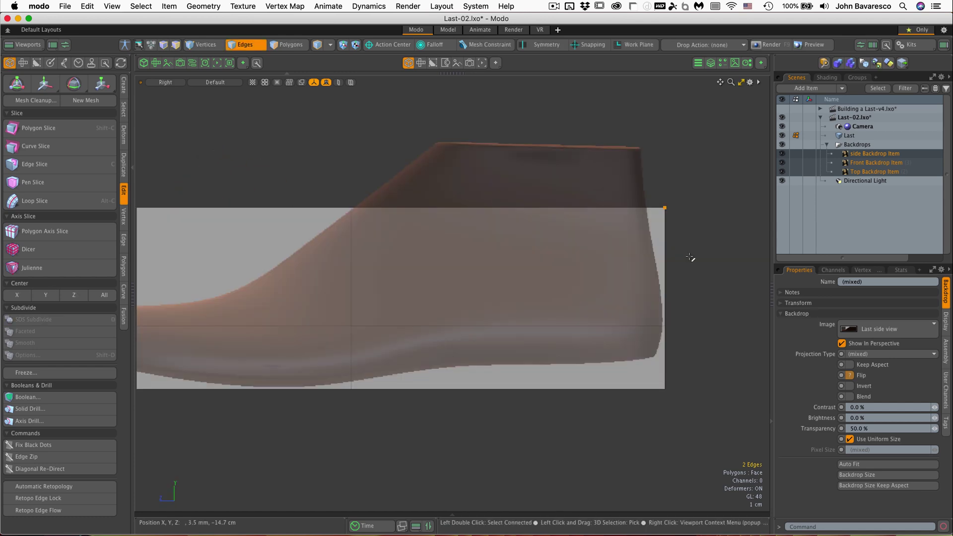
pyautogui.click(690, 219)
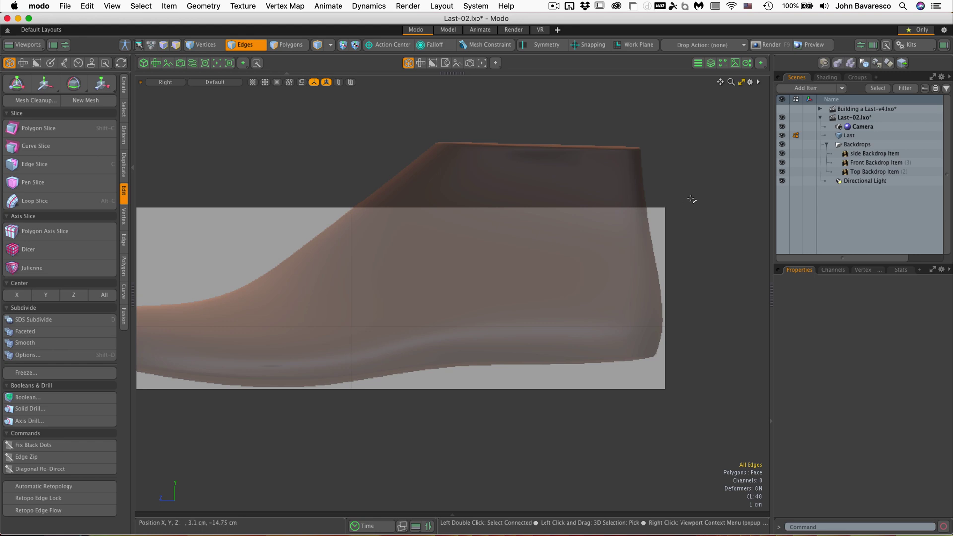
pyautogui.moveTo(664, 224)
pyautogui.mouseDown(button='right')
pyautogui.moveTo(692, 229)
pyautogui.moveTo(715, 188)
pyautogui.mouseUp(button='right')
pyautogui.press('w')
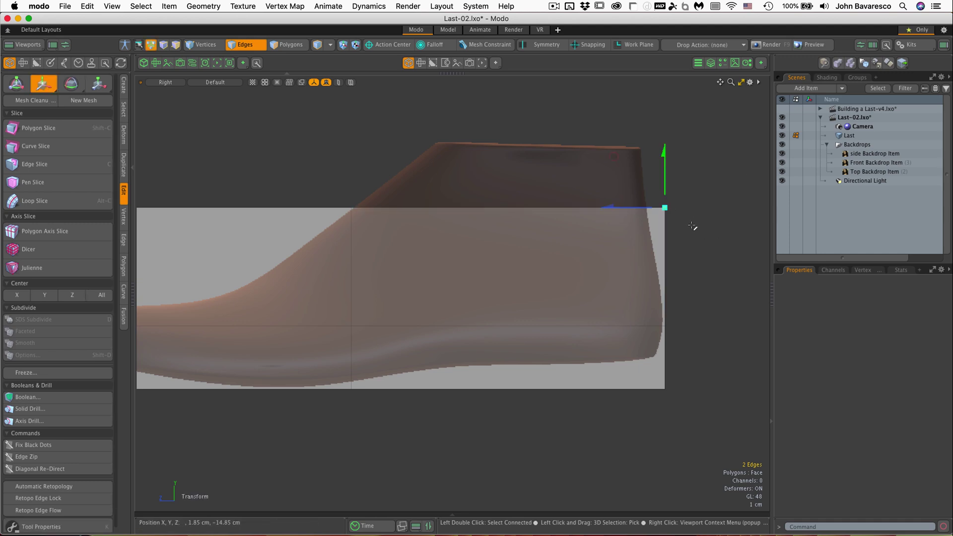
pyautogui.moveTo(655, 208); pyautogui.dragTo(634, 209)
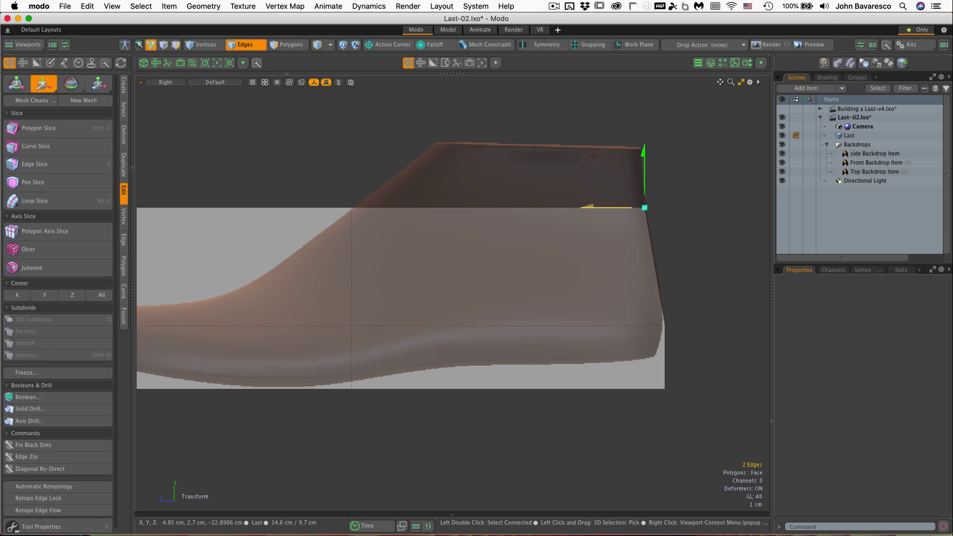
pyautogui.press('q')
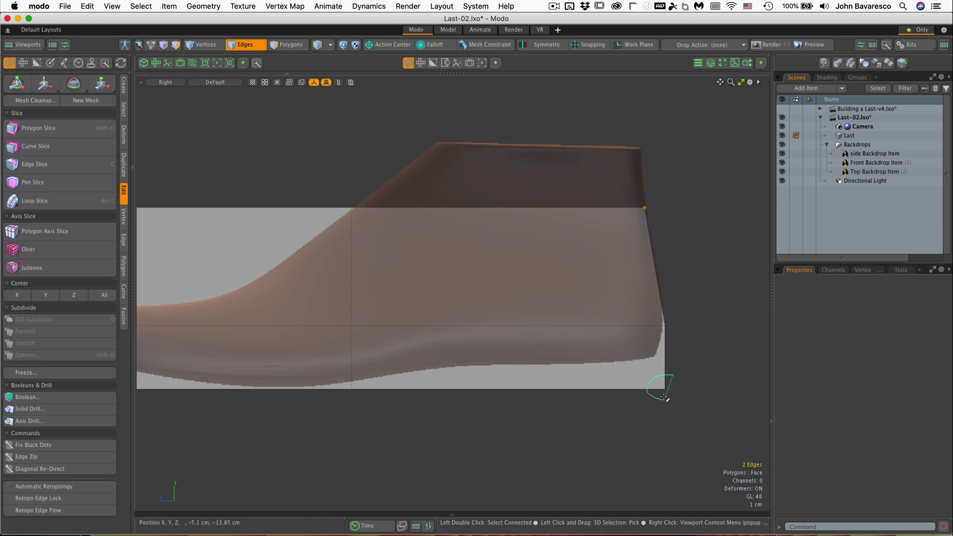
# - Move the bottom edges at the heel end forward and up to the lower back corner of the heel
pyautogui.scroll(-2, 665, 397)
pyautogui.press('w')
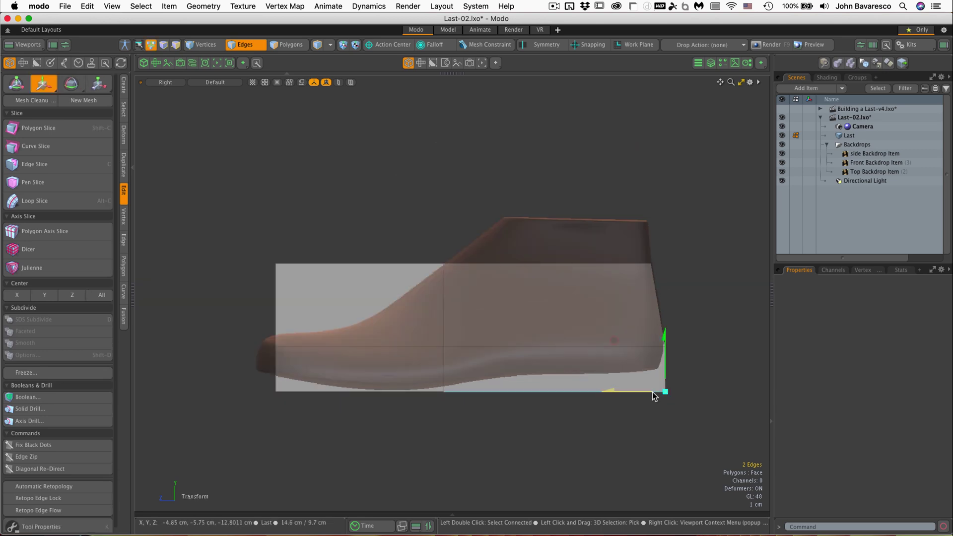
pyautogui.moveTo(657, 392); pyautogui.dragTo(643, 394)
pyautogui.moveTo(653, 348); pyautogui.dragTo(654, 321)
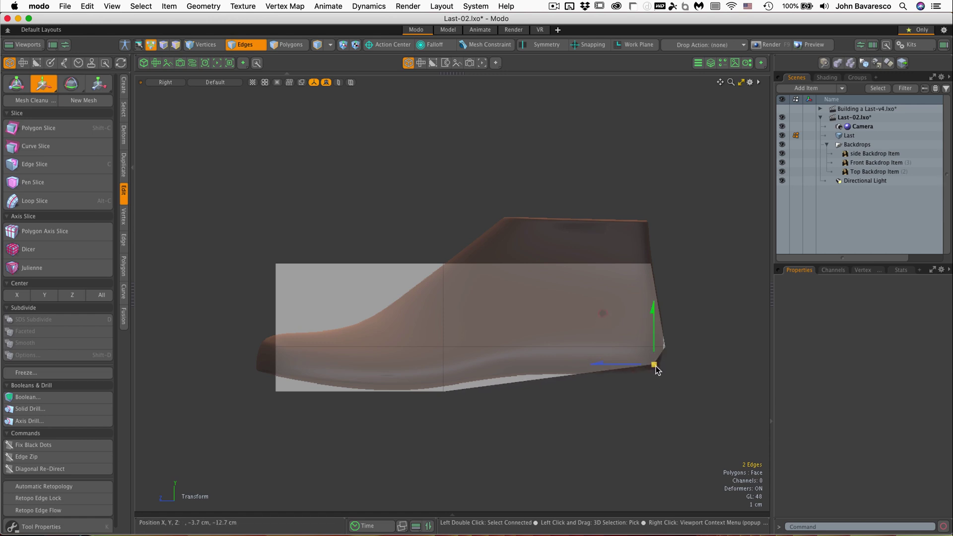
pyautogui.moveTo(655, 367); pyautogui.dragTo(658, 372)
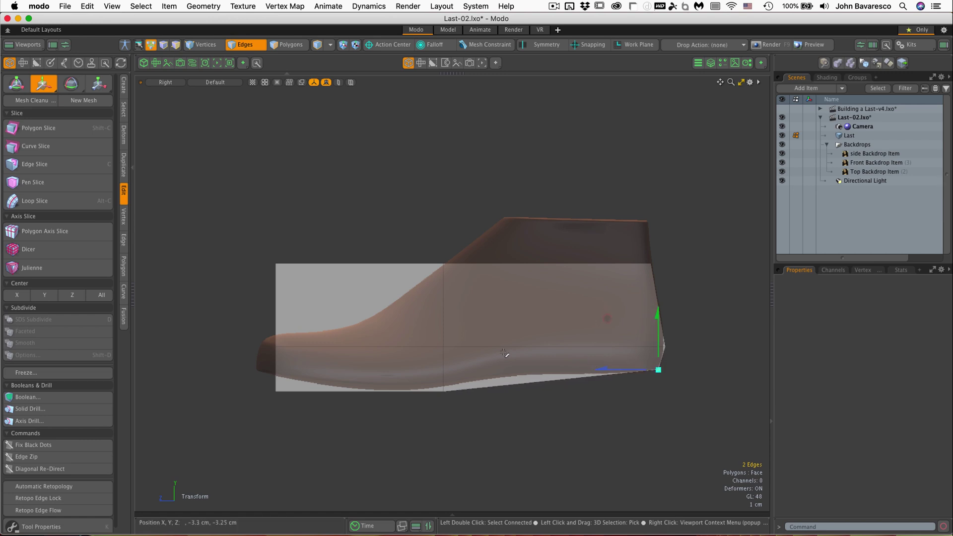
pyautogui.press('space')
# - Select the bottom edges at the middle loop and raise them slightly to meet the sole profile
pyautogui.scroll(3, 504, 352)
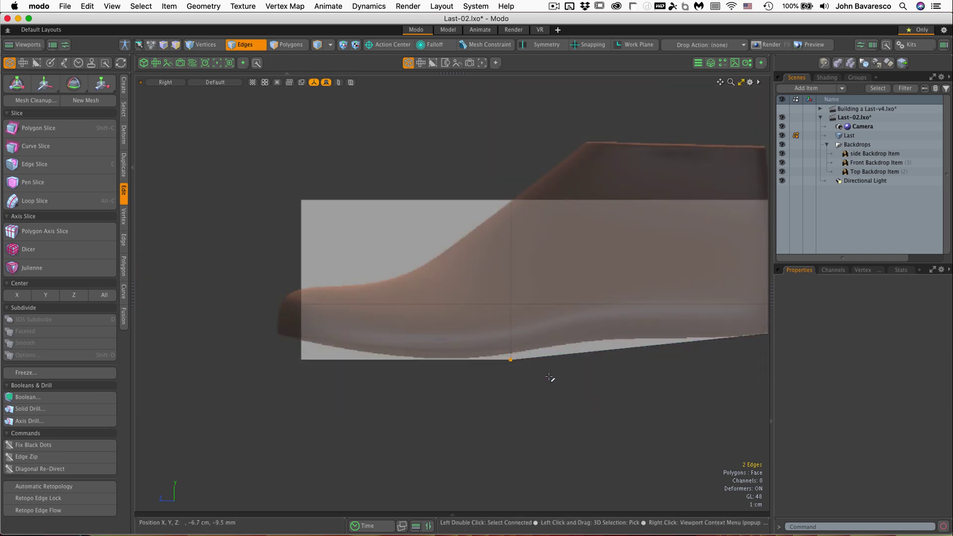
pyautogui.press('y')
pyautogui.moveTo(510, 318); pyautogui.dragTo(510, 313)
pyautogui.press('space')
# - Select the bottom edges at the toe end and raise them to the underside of the toe
pyautogui.moveTo(325, 342)
pyautogui.mouseDown(button='right')
pyautogui.moveTo(285, 353)
pyautogui.moveTo(335, 386)
pyautogui.mouseUp(button='right')
pyautogui.scroll(2, 353, 373)
pyautogui.press('y')
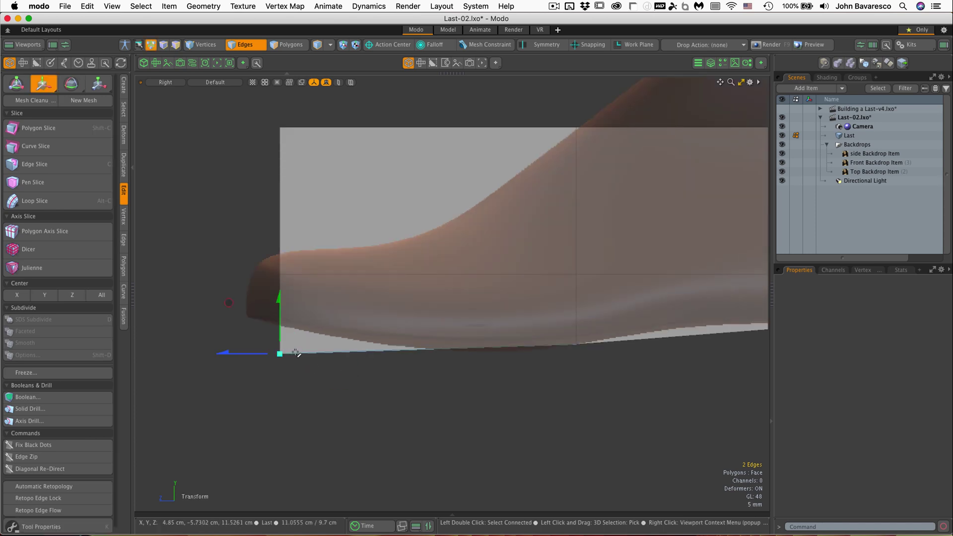
pyautogui.moveTo(278, 317); pyautogui.dragTo(278, 292)
pyautogui.press('space')
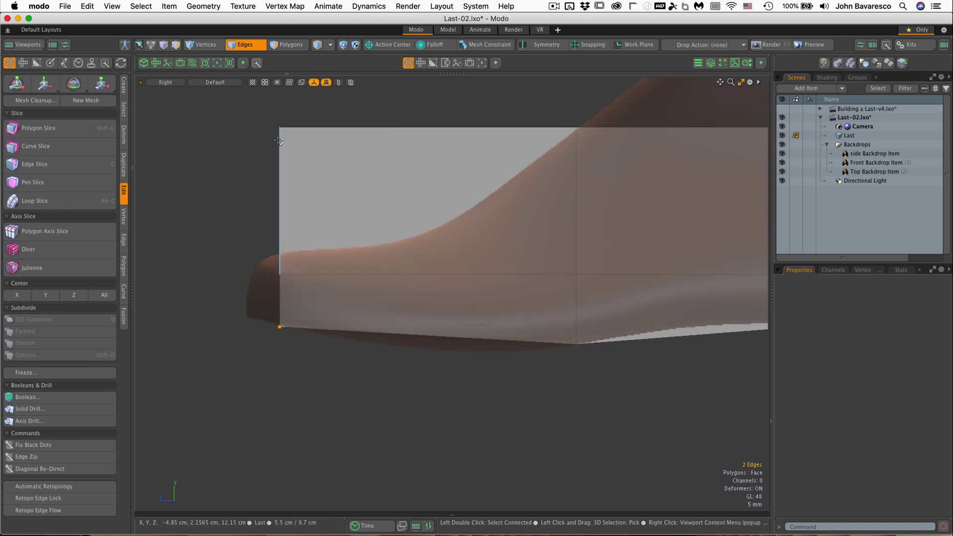
# - Select the four horizontal loop edges around the front half of the box and lower them slightly in the Right view
pyautogui.press('3')
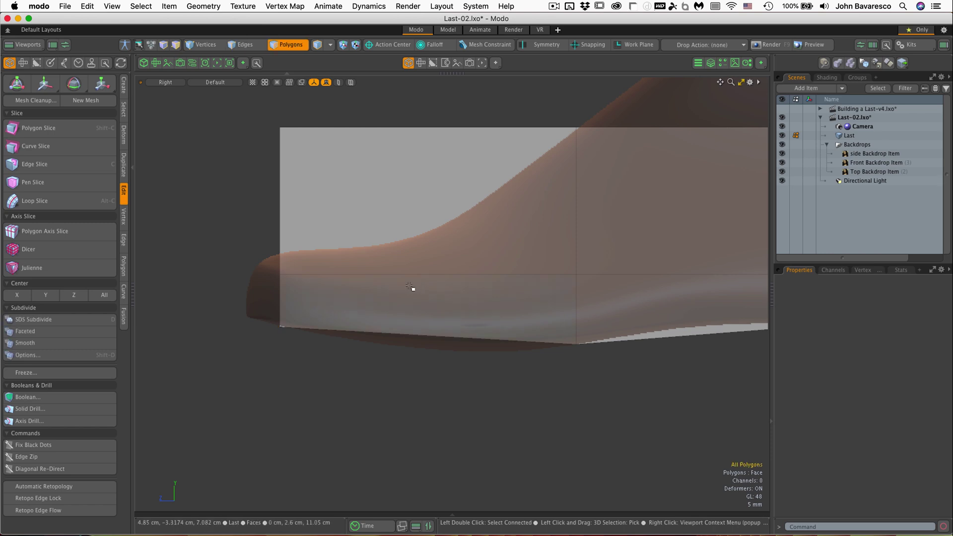
pyautogui.click(244, 44)
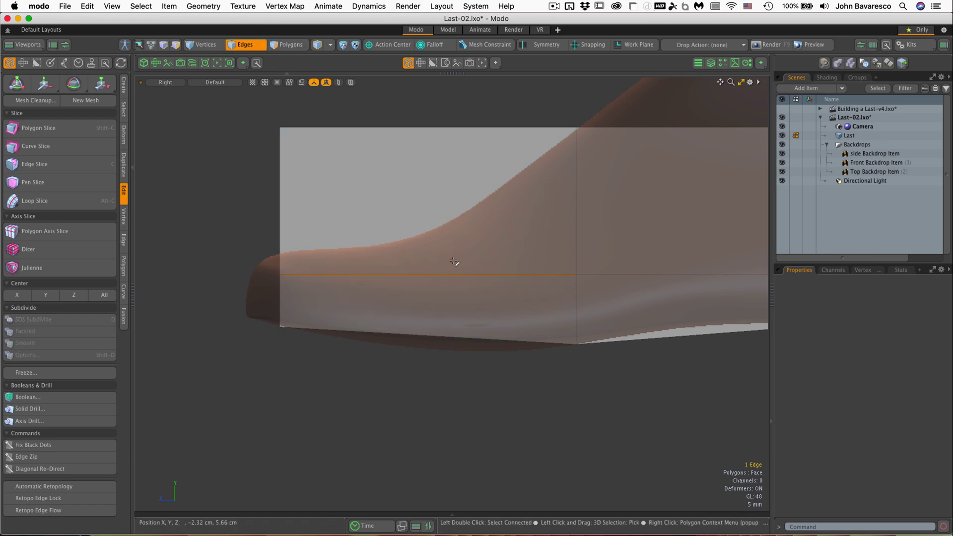
pyautogui.hotkey('ctrl', 'space')
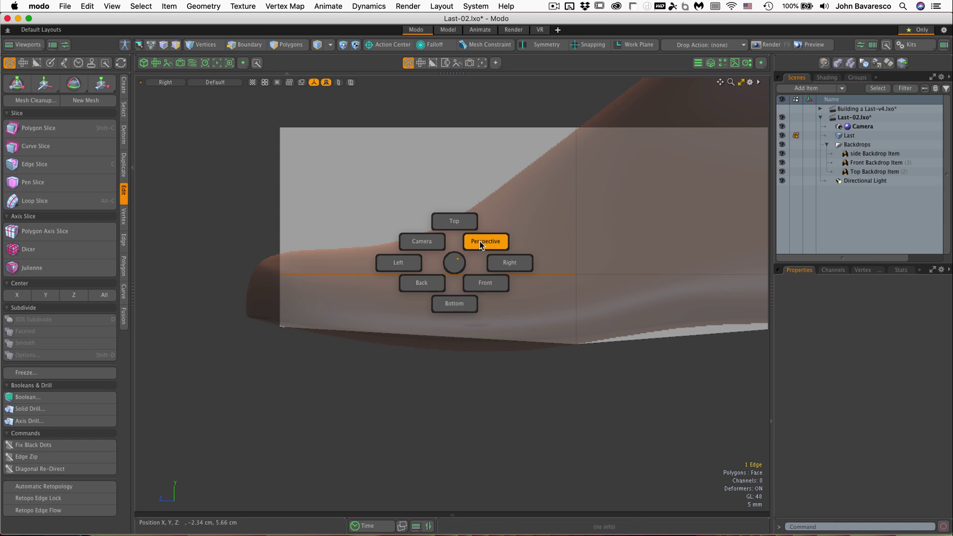
pyautogui.click(479, 241)
pyautogui.keyDown('alt'); pyautogui.moveTo(447, 260); pyautogui.dragTo(502, 348); pyautogui.keyUp('alt')
pyautogui.keyDown('shift'); pyautogui.click(376, 266); pyautogui.keyUp('shift')
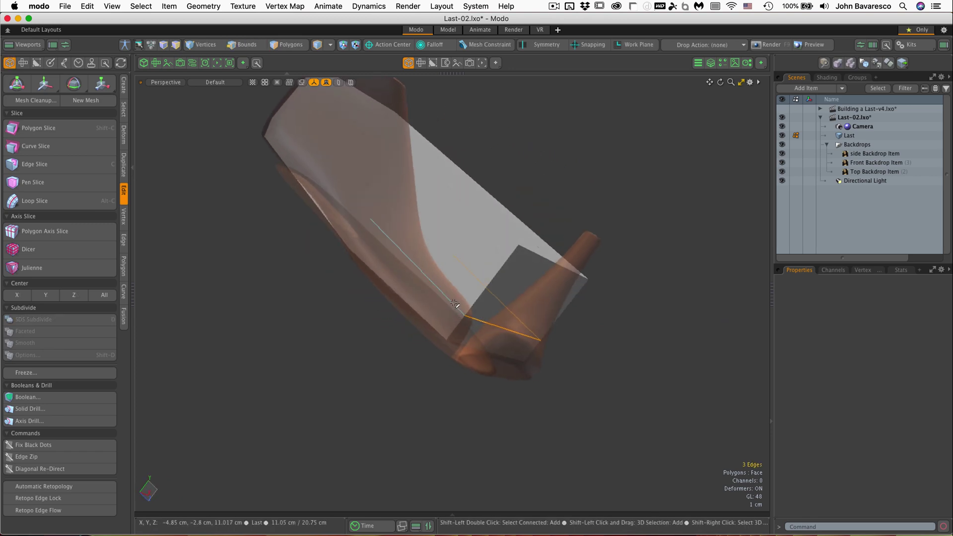
pyautogui.keyDown('shift'); pyautogui.click(469, 281); pyautogui.keyUp('shift')
pyautogui.keyDown('alt'); pyautogui.moveTo(470, 281); pyautogui.dragTo(348, 278); pyautogui.keyUp('alt')
pyautogui.hotkey('ctrl', 'space')
pyautogui.click(402, 278)
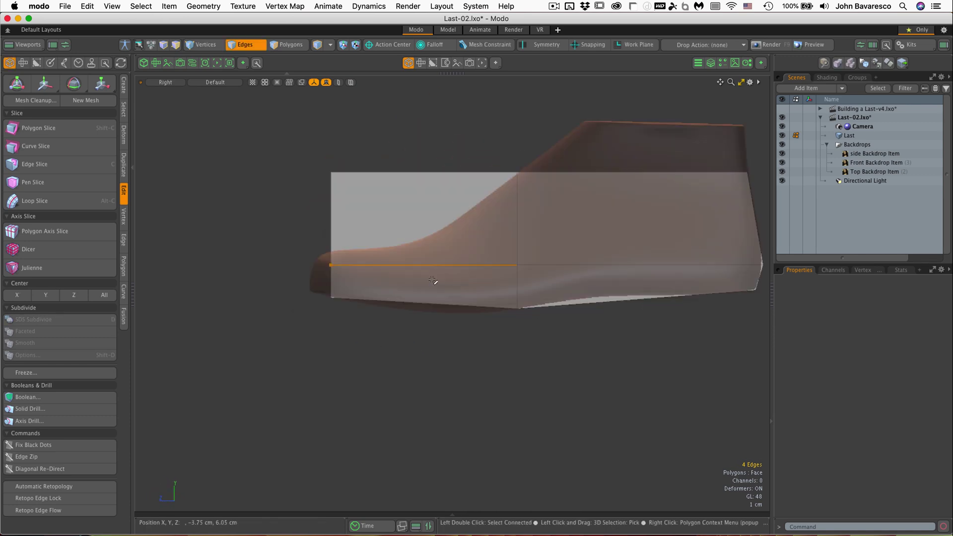
pyautogui.press('w')
pyautogui.moveTo(420, 233); pyautogui.dragTo(422, 241)
pyautogui.press('space')
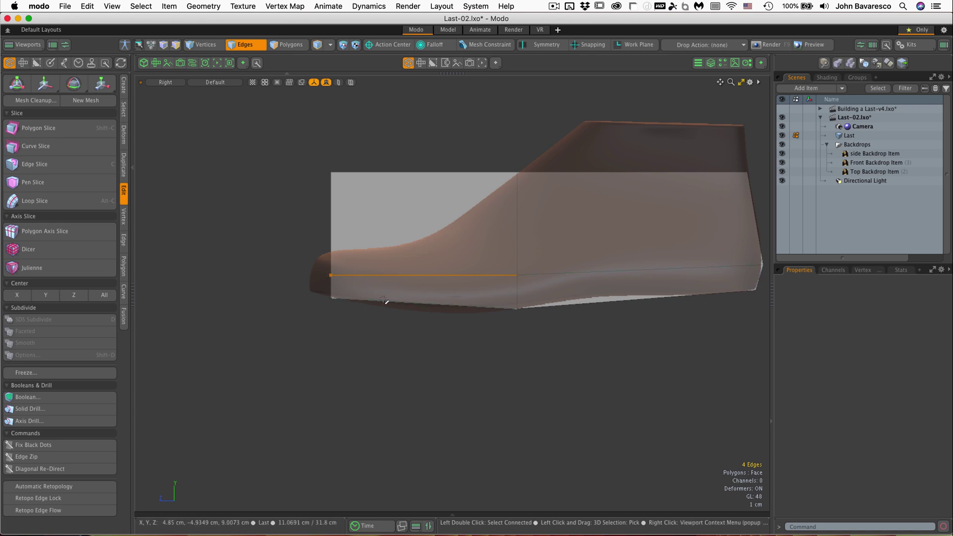
# - Select the three top vertices at the toe end and lower them onto the upper profile of the toe
pyautogui.press('1')
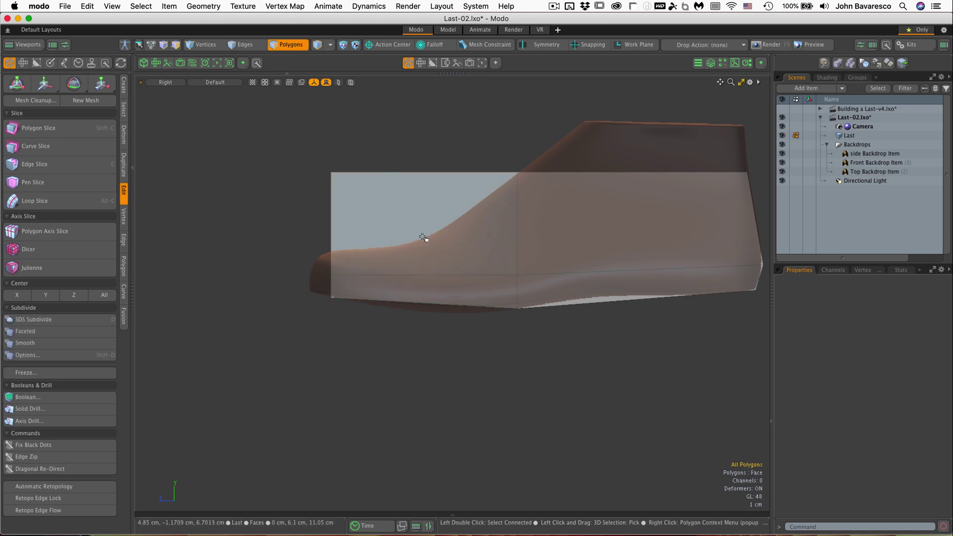
pyautogui.scroll(1, 426, 238)
pyautogui.moveTo(339, 145)
pyautogui.mouseDown(button='right')
pyautogui.moveTo(296, 165)
pyautogui.moveTo(350, 185)
pyautogui.mouseUp(button='right')
pyautogui.press('w')
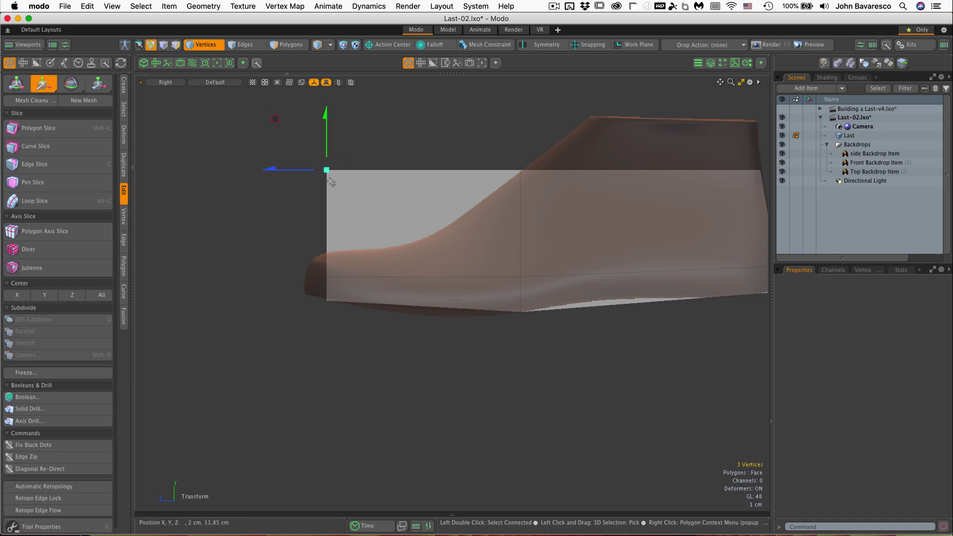
pyautogui.moveTo(328, 152); pyautogui.dragTo(328, 230)
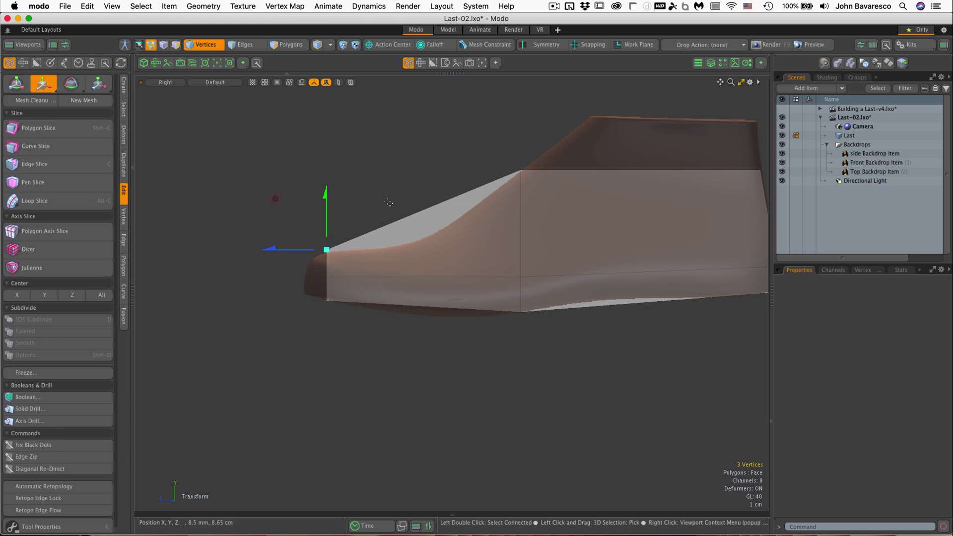